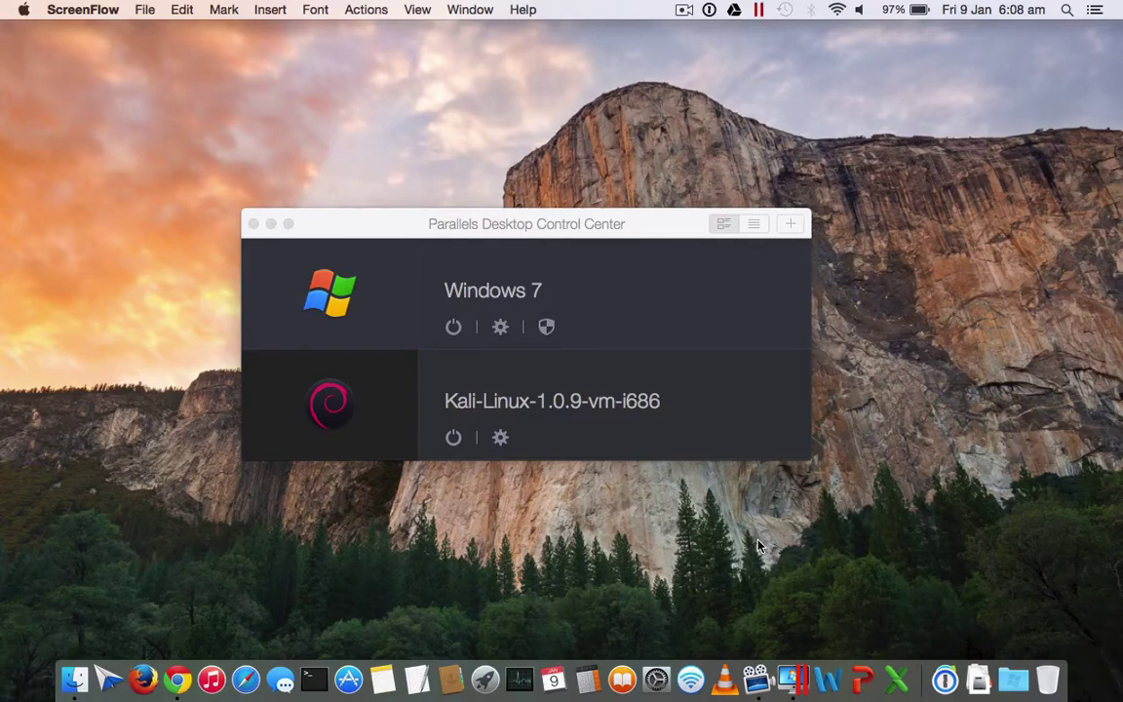
# Bring the Control Center forward and boot the Windows 7 virtual machine from its tile.
pyautogui.moveTo(368, 312)
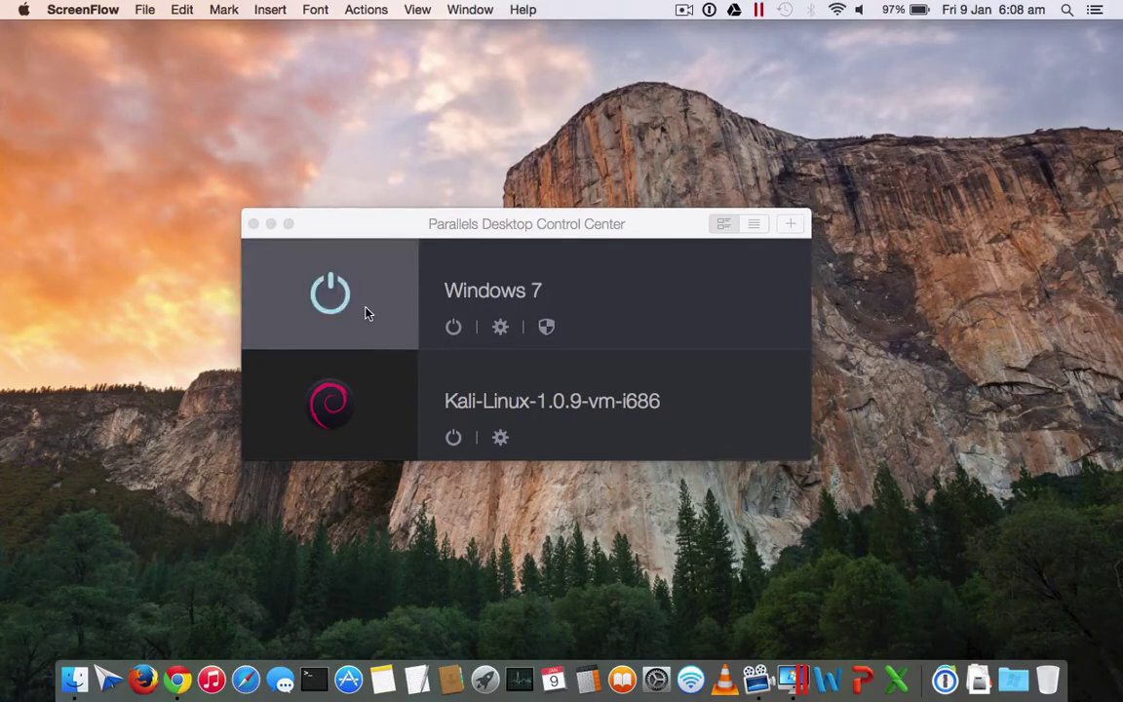
pyautogui.moveTo(338, 403)
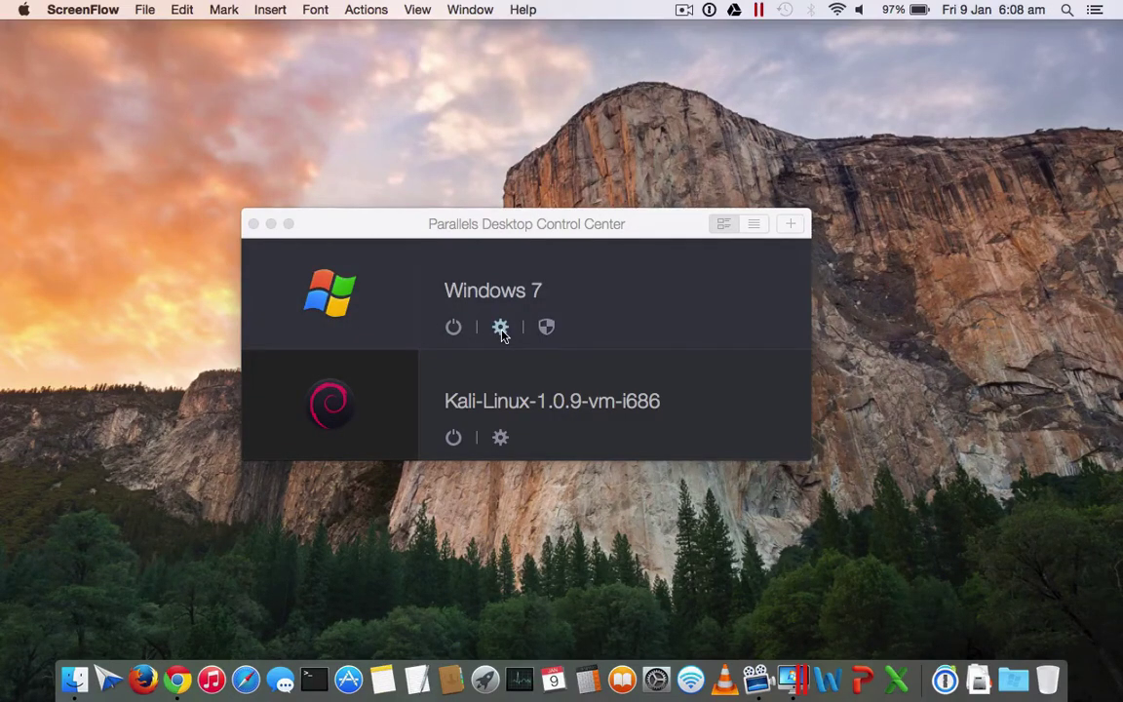
pyautogui.click(550, 333)
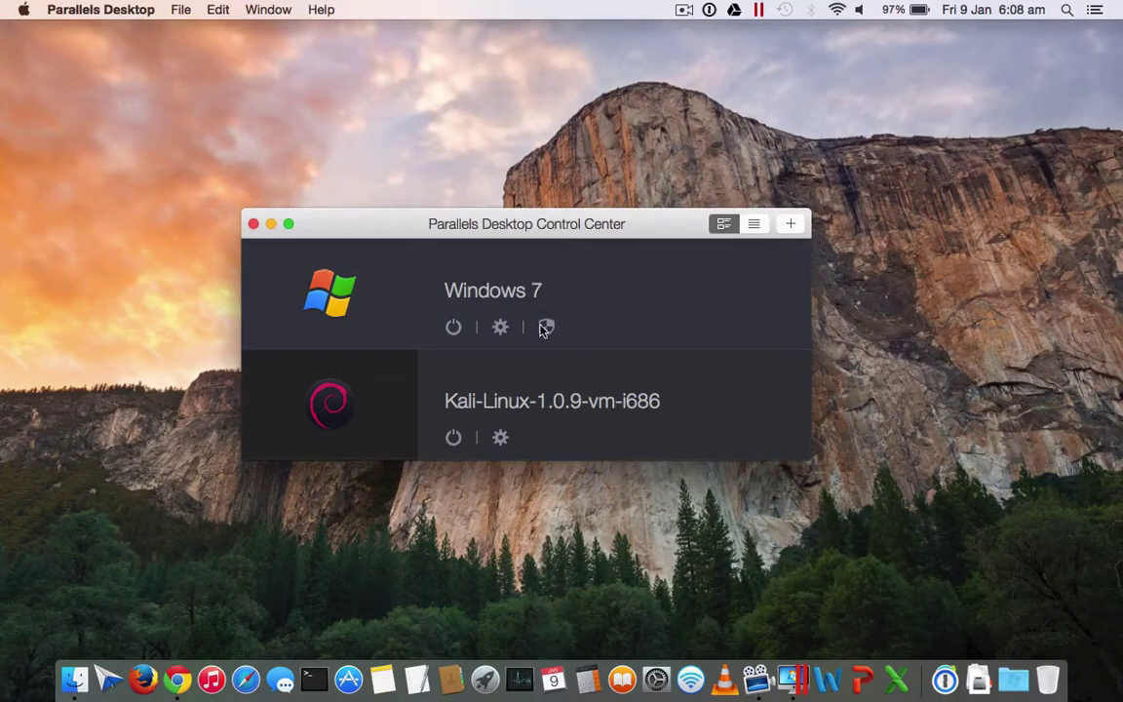
pyautogui.click(331, 294)
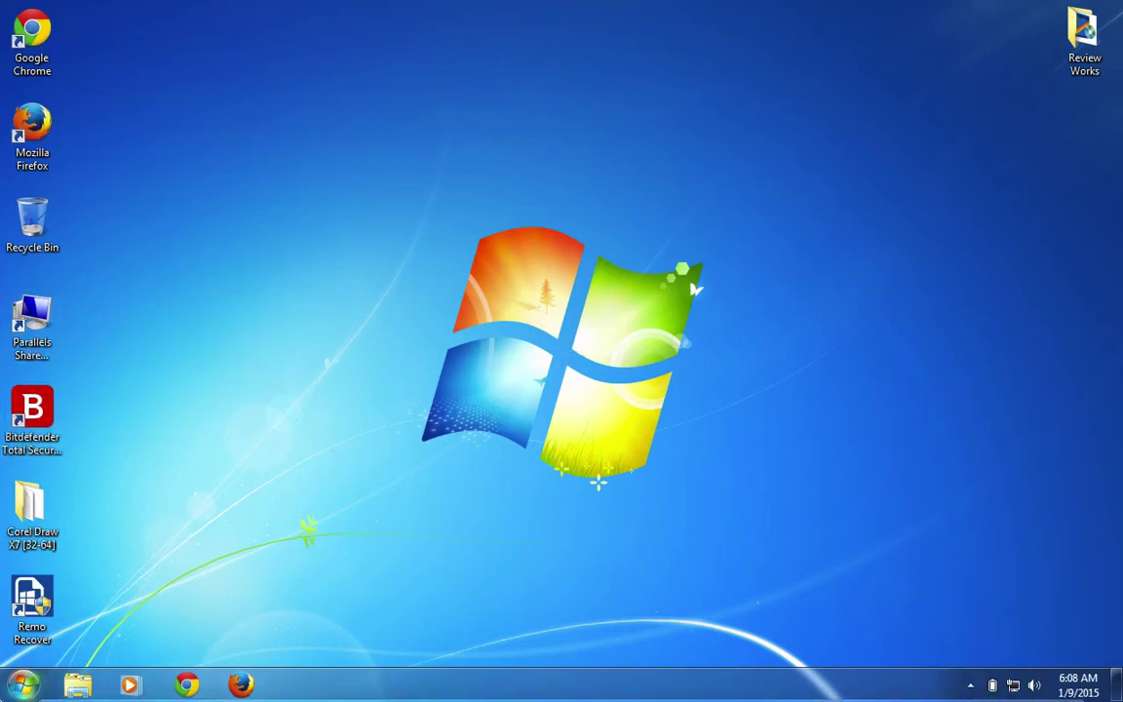
# Browse All Programs in the Windows 7 Start menu, close it, and switch to the Mac desktop.
pyautogui.moveTo(5, 673)
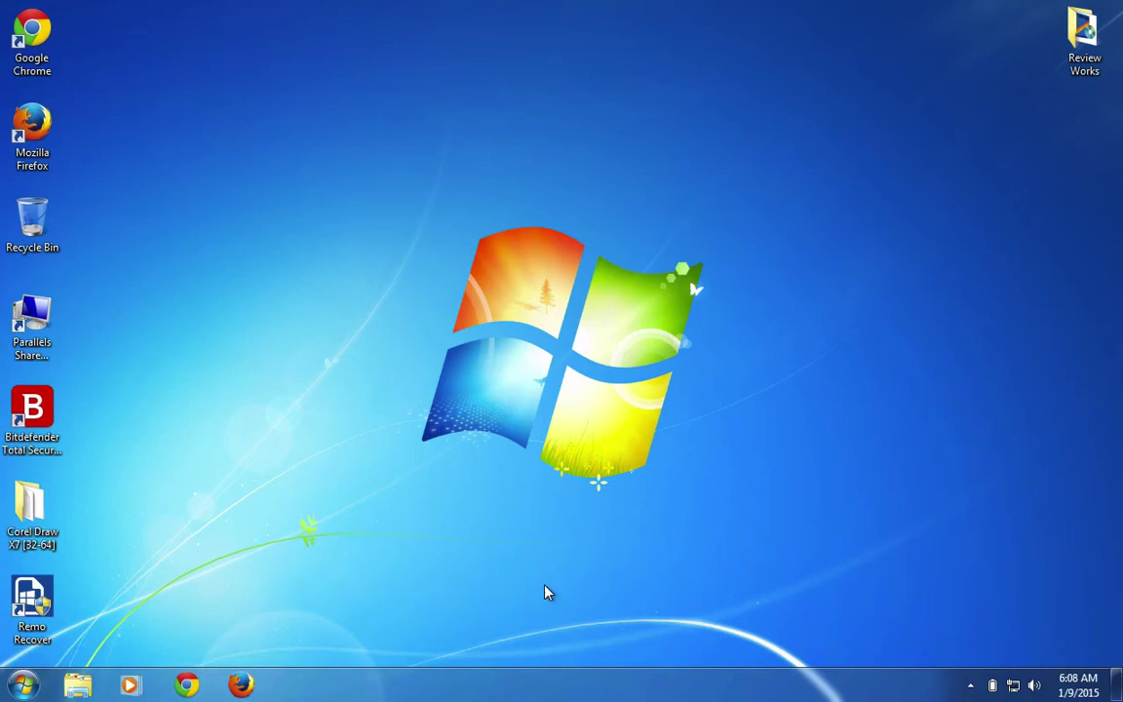
pyautogui.click(28, 685)
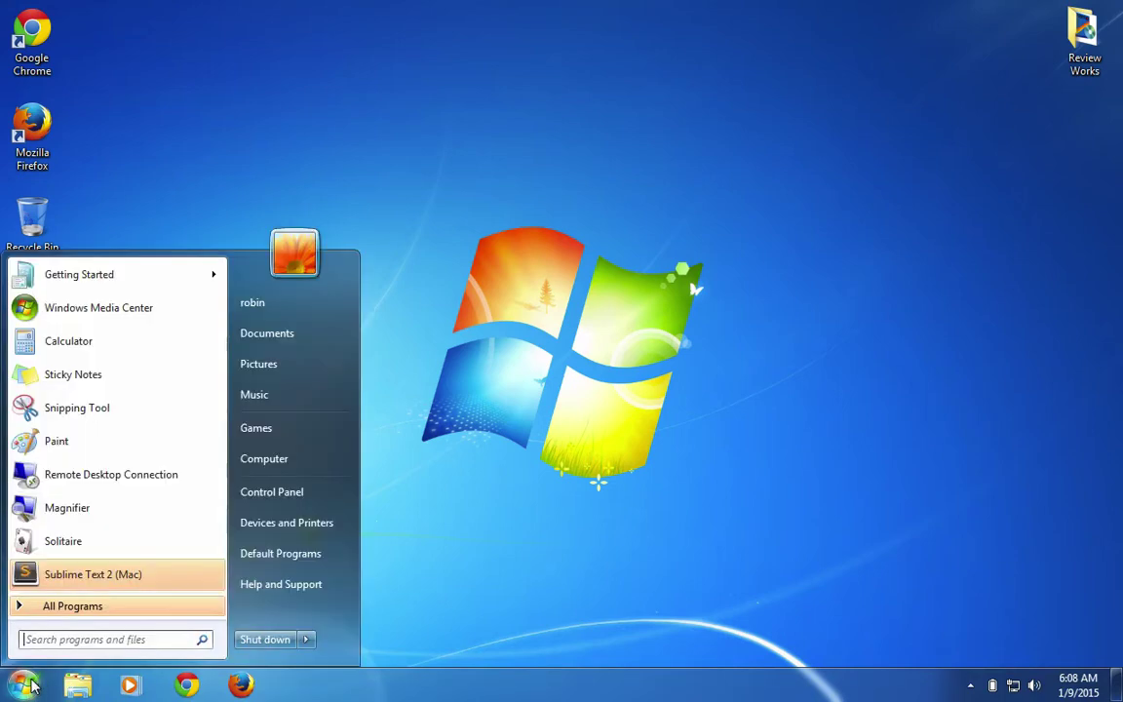
pyautogui.click(83, 605)
pyautogui.click(83, 605)
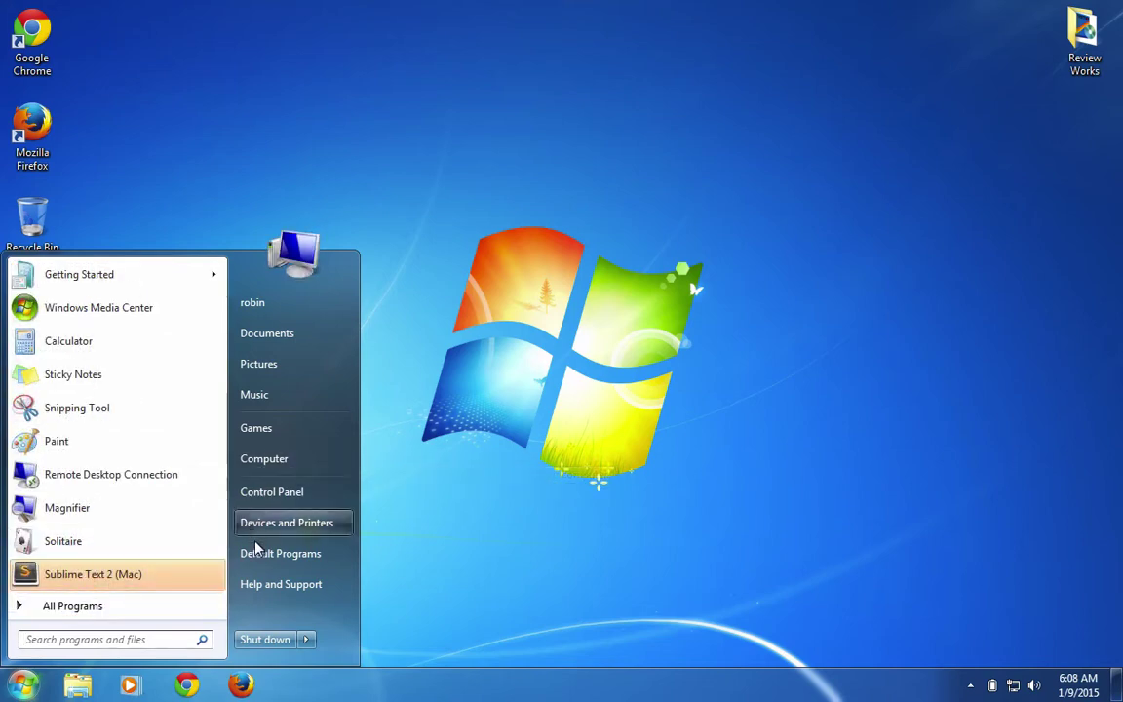
pyautogui.click(501, 469)
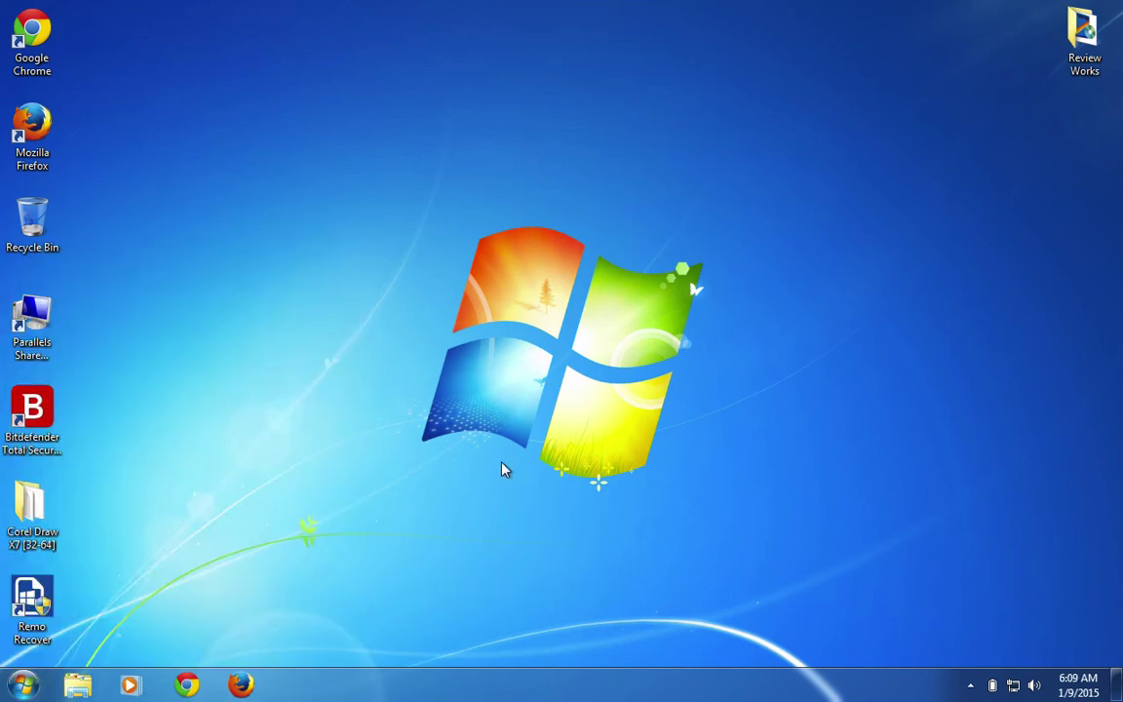
pyautogui.hotkey('ctrl', 'Left')
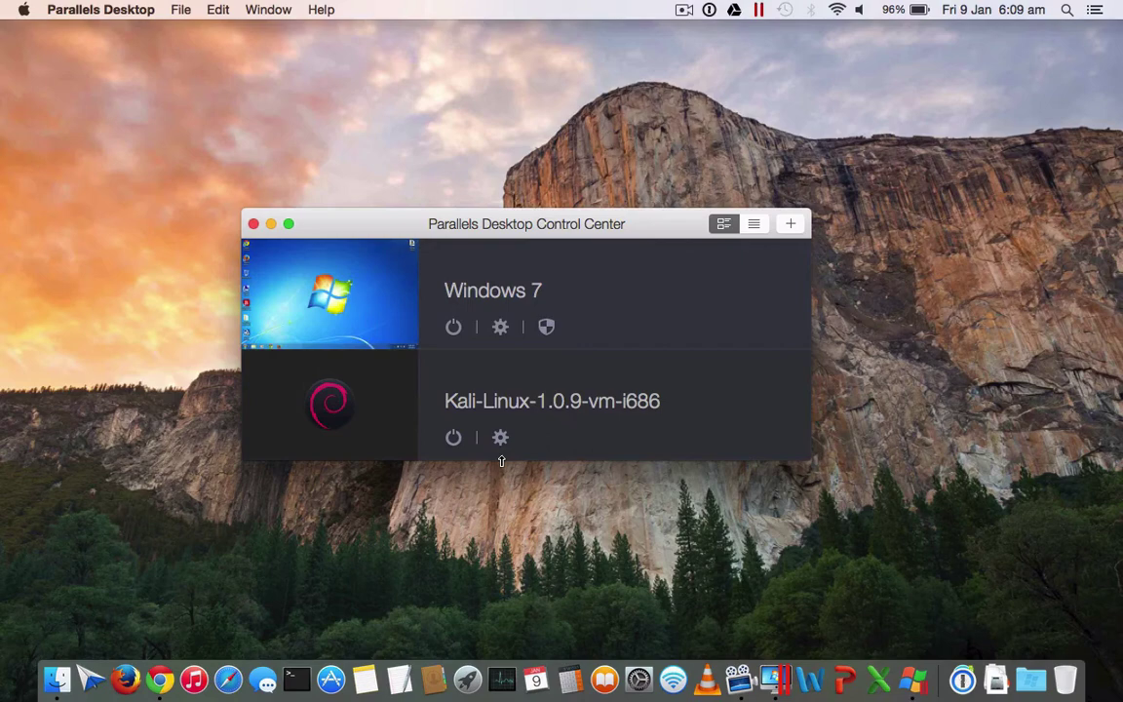
pyautogui.hotkey('ctrl', 'Right')
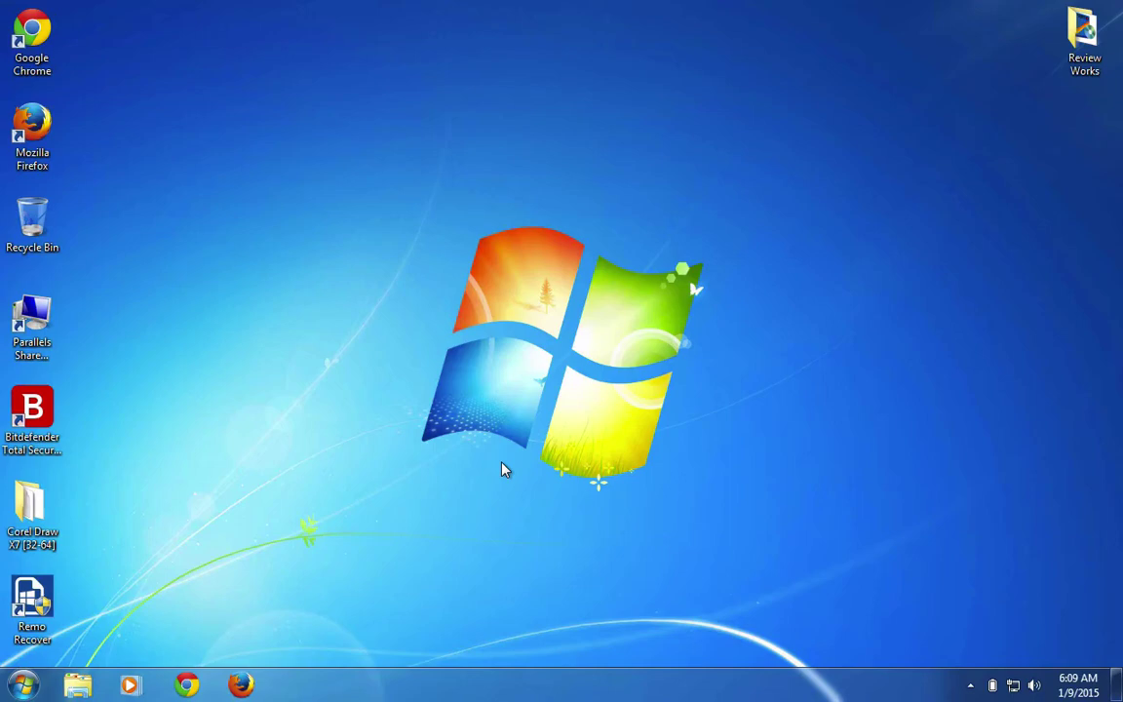
pyautogui.hotkey('ctrl', 'Up')
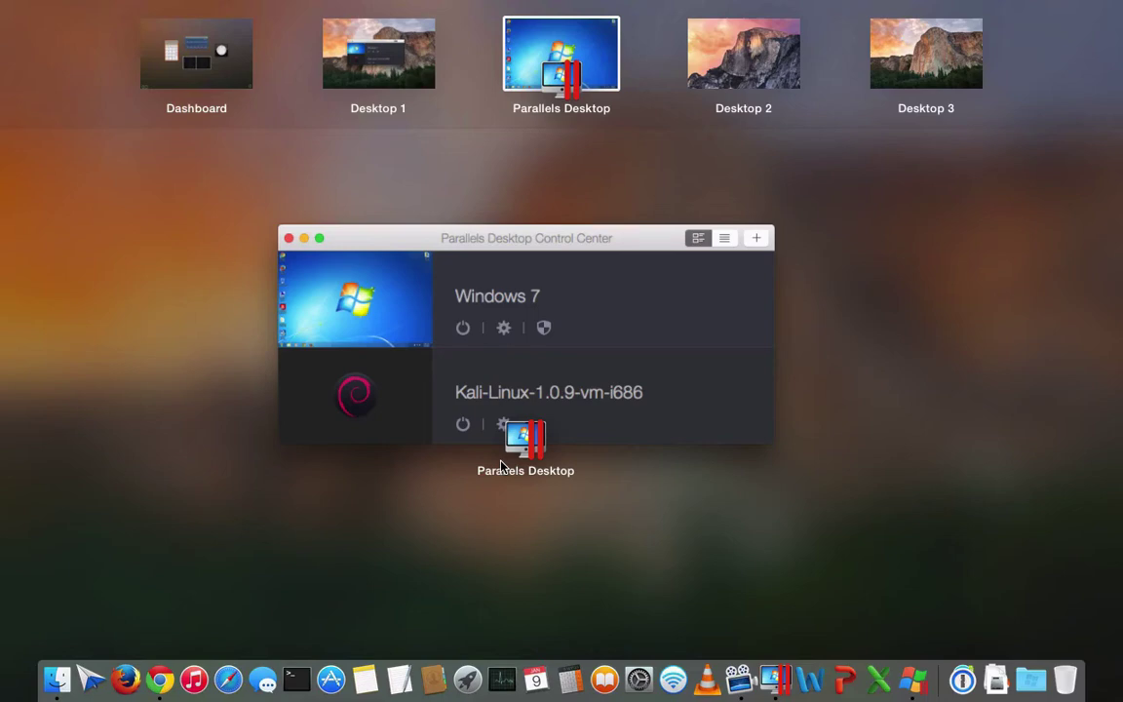
pyautogui.hotkey('ctrl', 'Up')
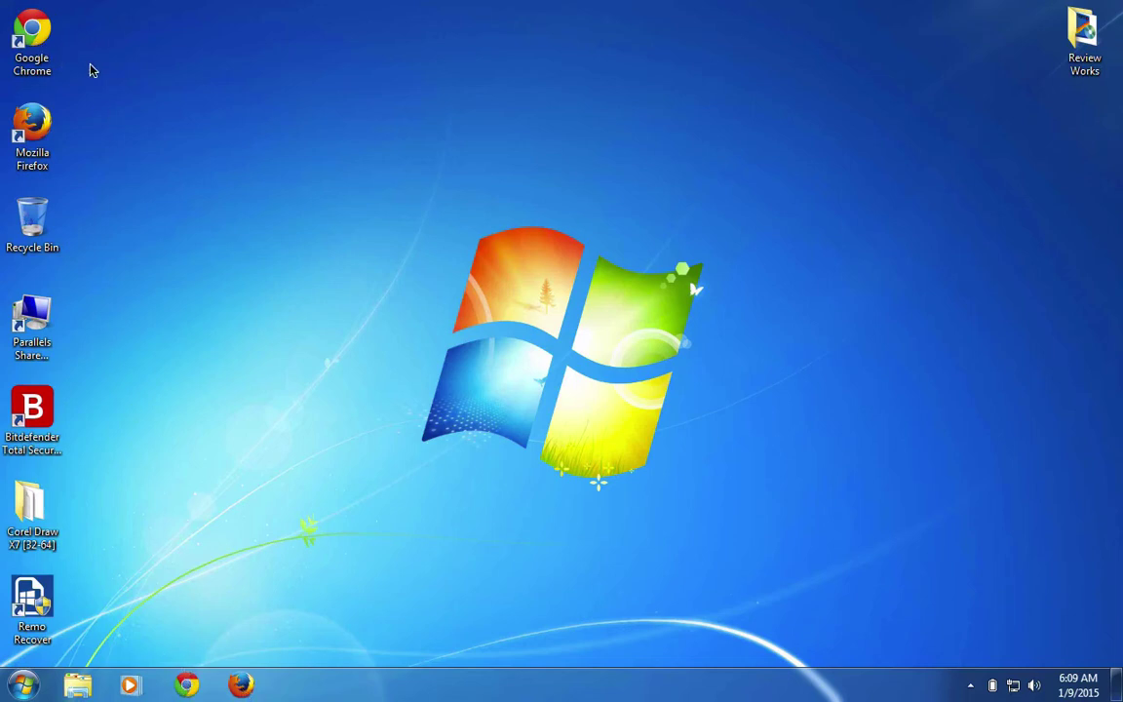
pyautogui.hotkey('ctrl', 'Left')
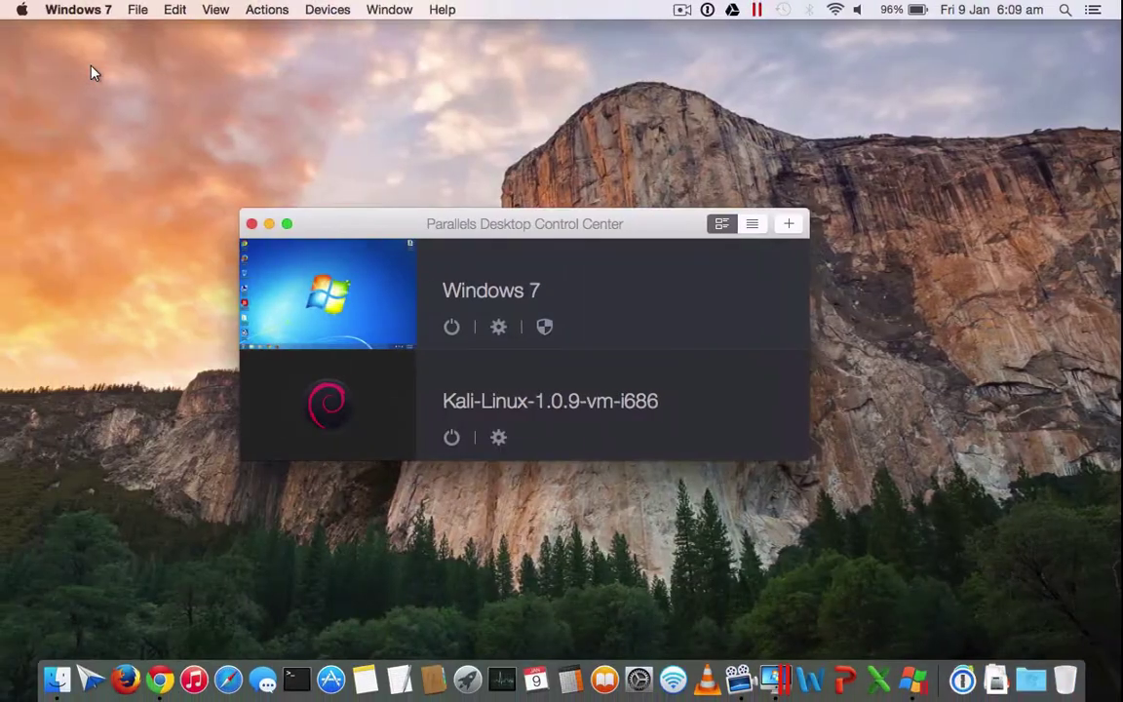
# Review the View, Actions and Devices submenus of the Parallels menu-bar icon, then dismiss it.
pyautogui.click(761, 11)
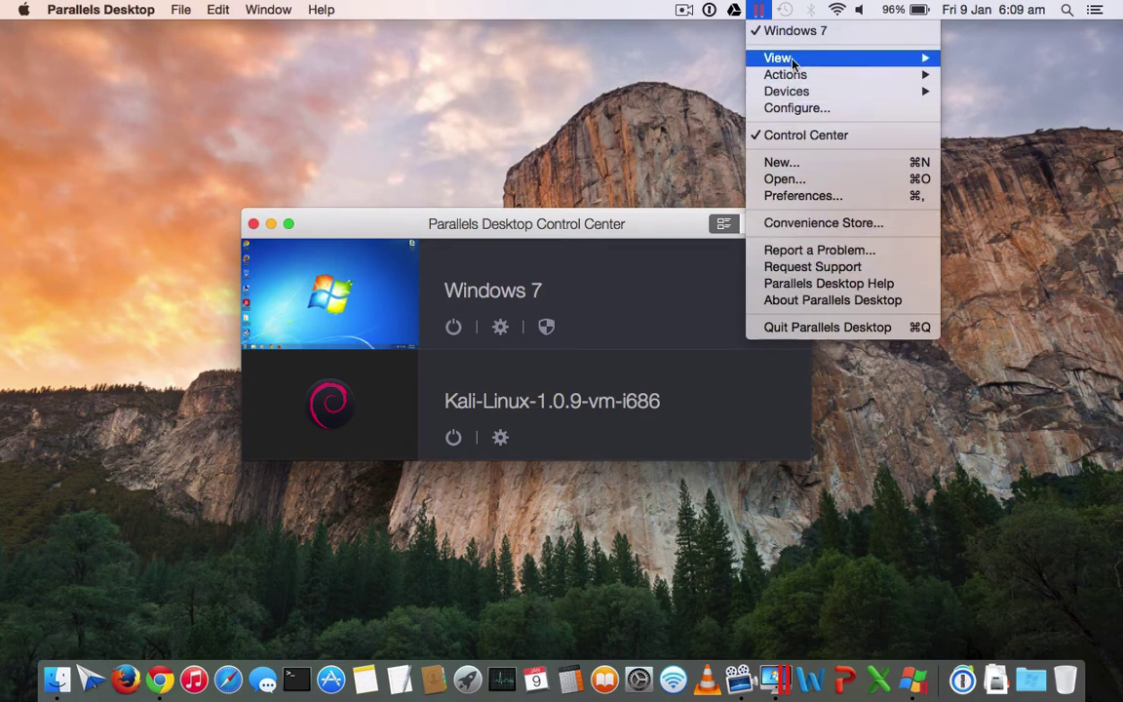
pyautogui.moveTo(792, 76)
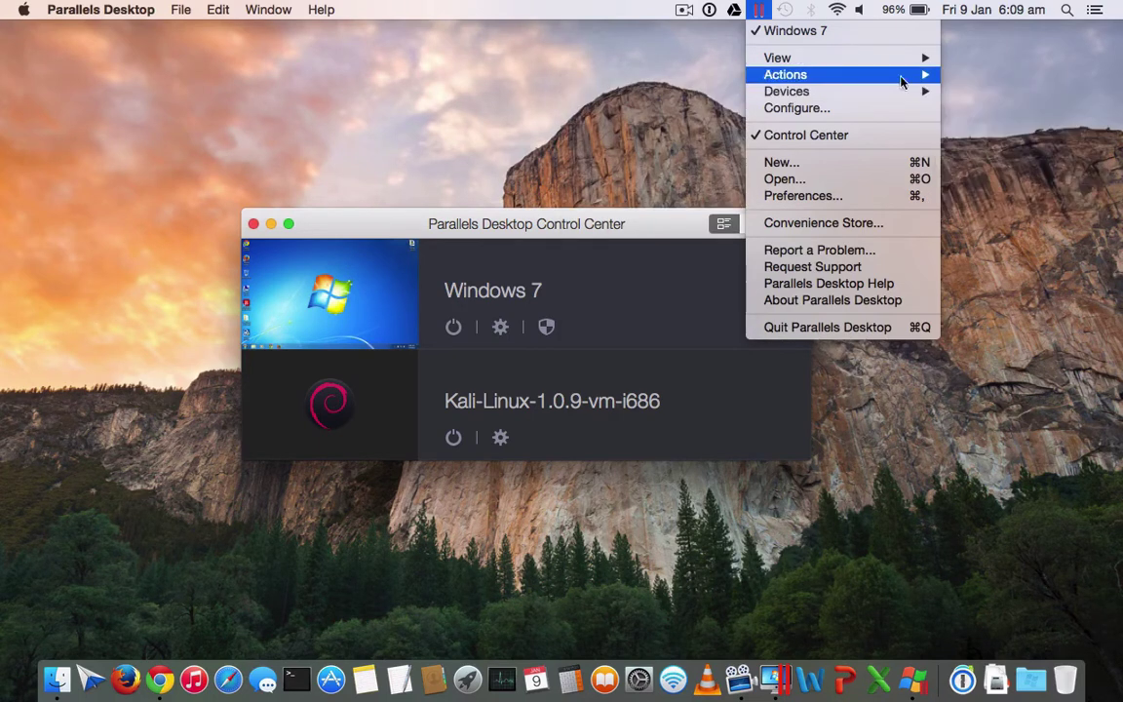
pyautogui.moveTo(973, 108)
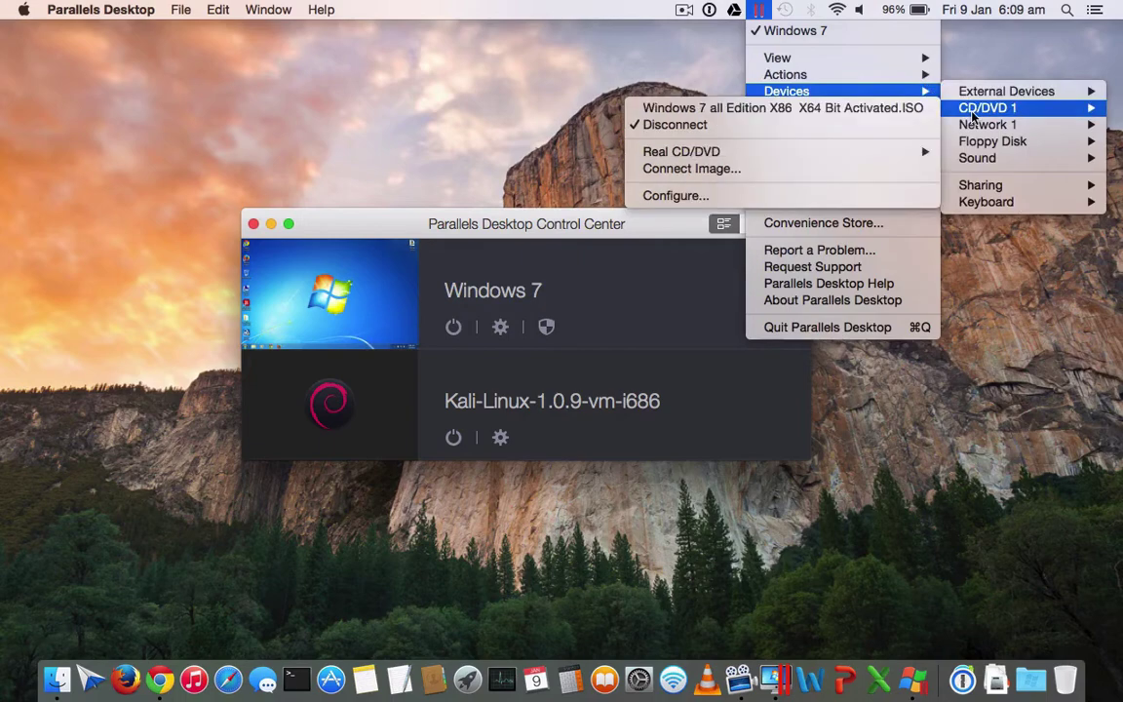
pyautogui.moveTo(981, 146)
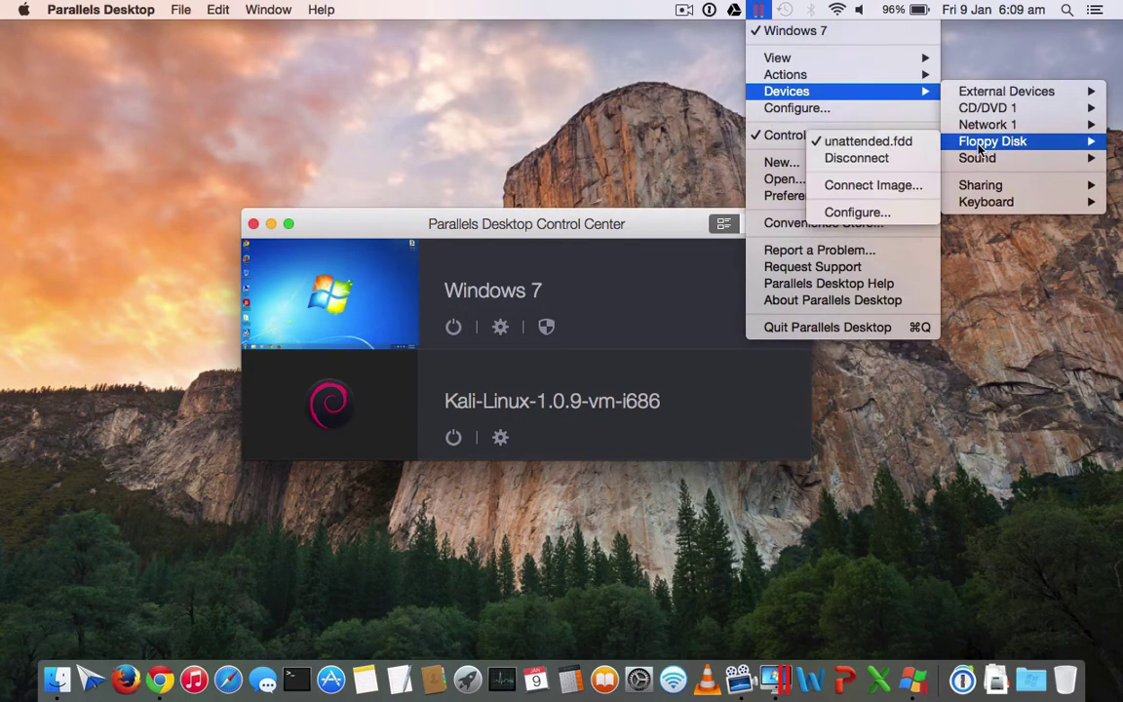
pyautogui.moveTo(978, 197)
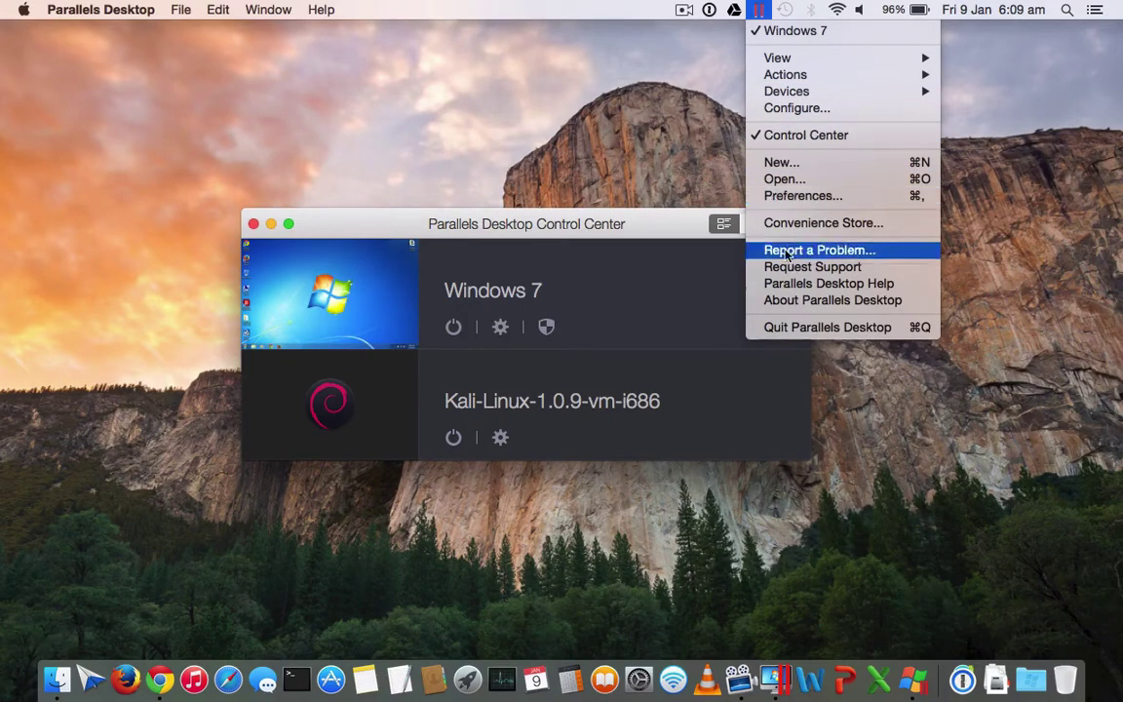
pyautogui.click(682, 228)
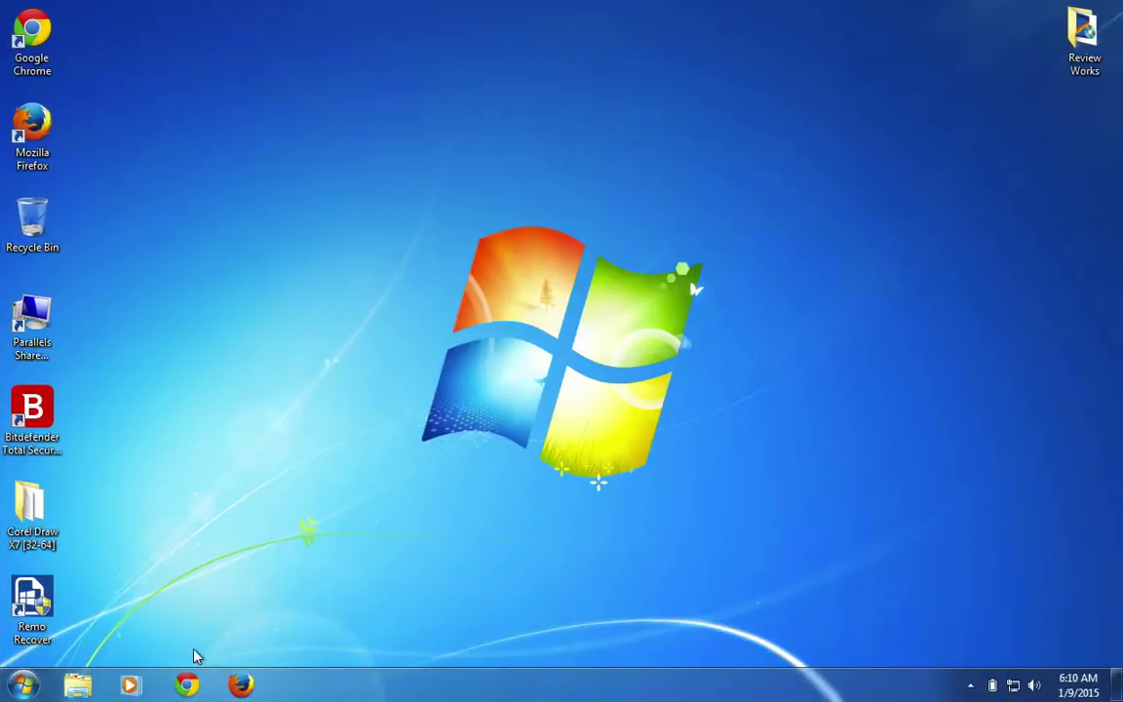
# Launch Chrome, dismiss the Bitdefender Wallet popup, and load dailytut.com.
pyautogui.click(187, 681)
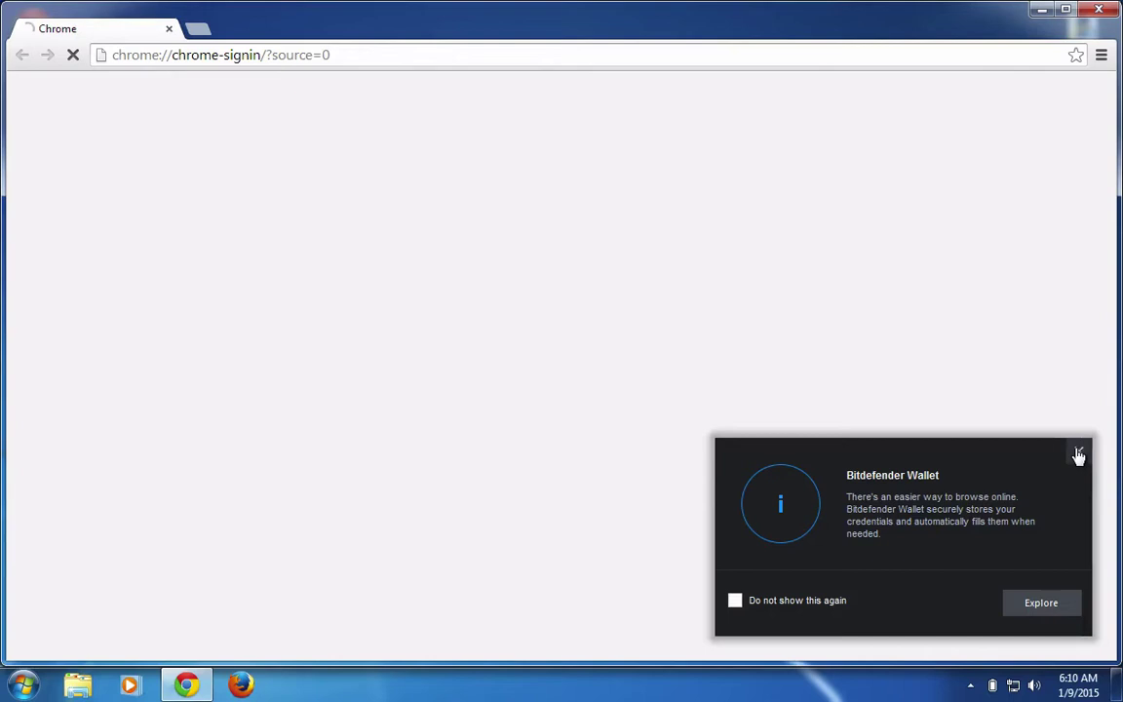
pyautogui.click(1079, 455)
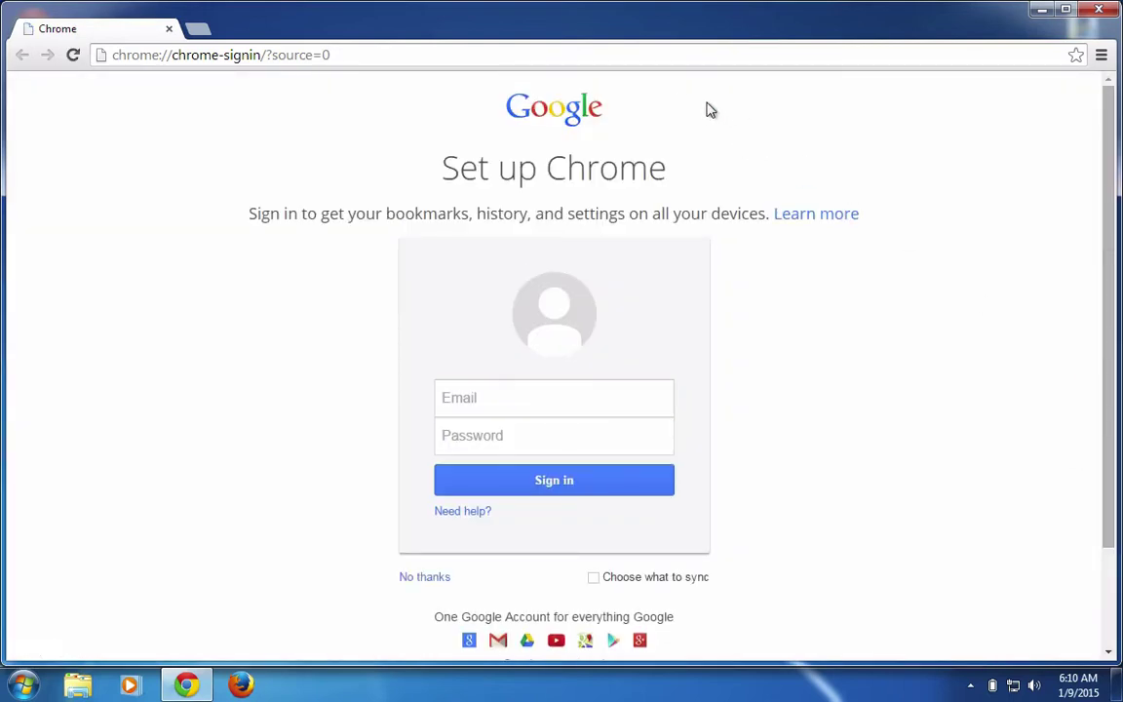
pyautogui.click(663, 59)
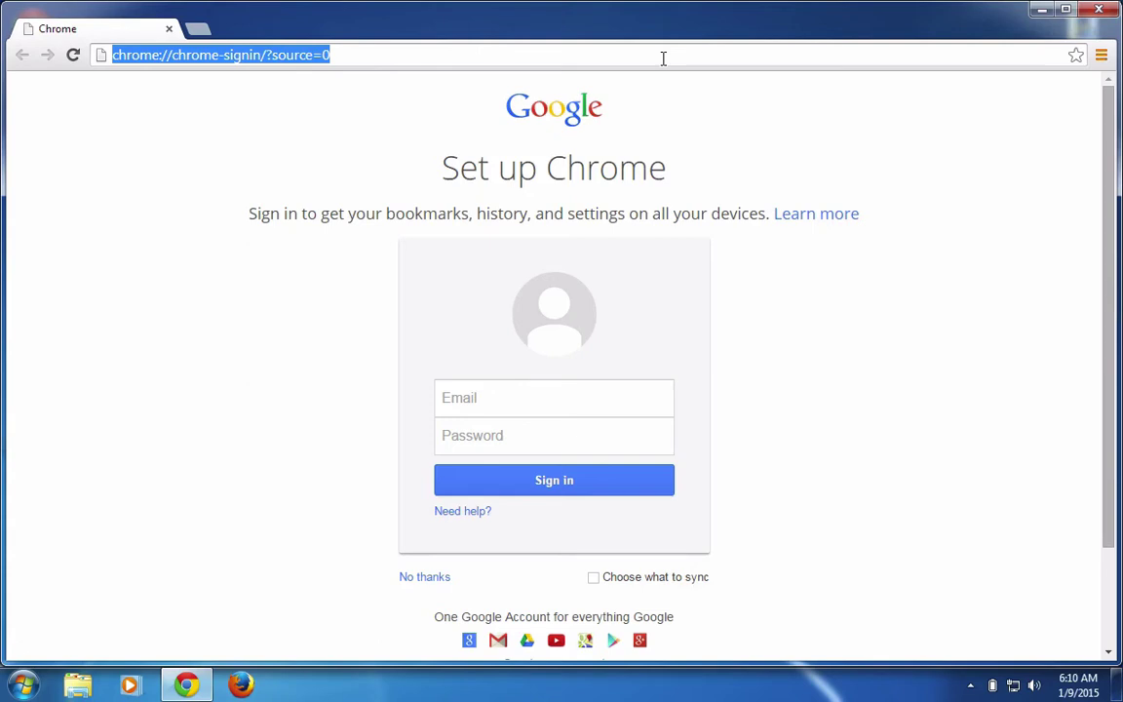
pyautogui.write('dailytut.com')
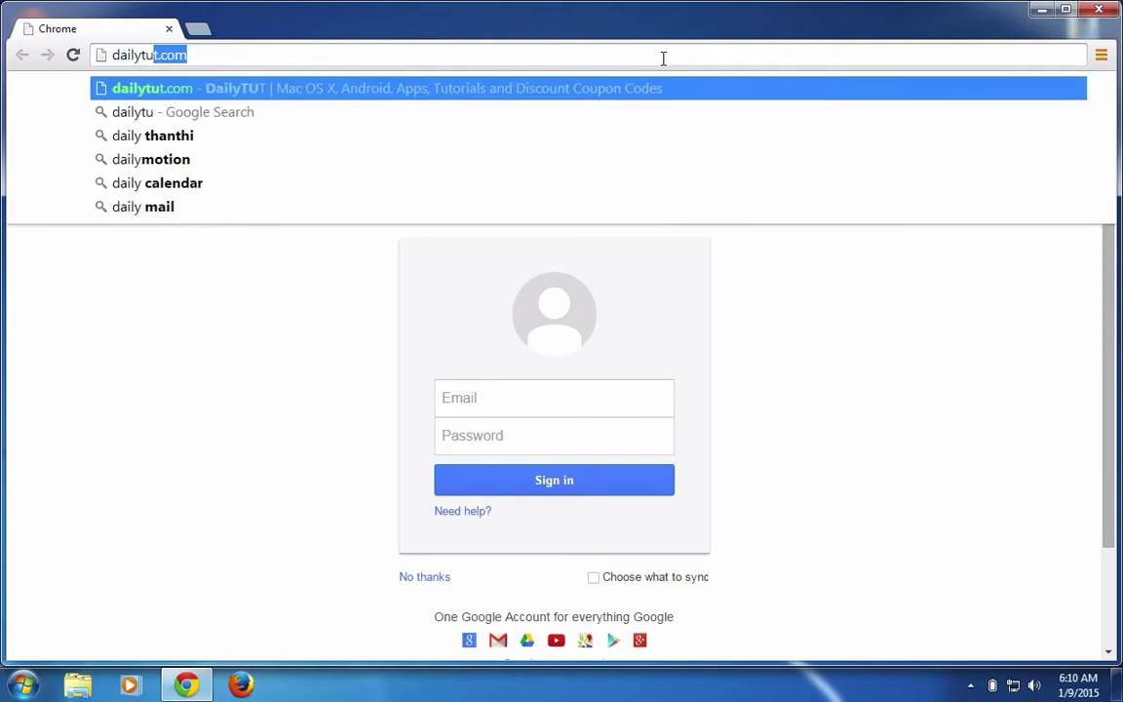
pyautogui.press('Return')
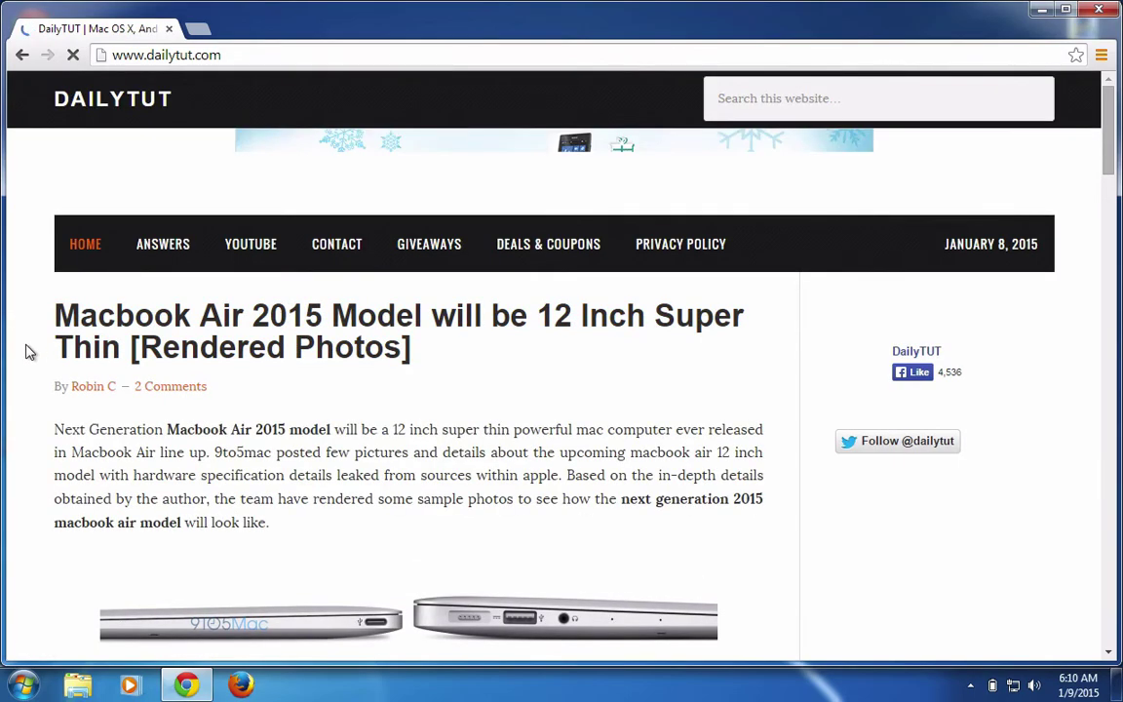
# Scroll down through the DailyTUT post listing and back up to the top.
pyautogui.scroll(-10, 27, 351)
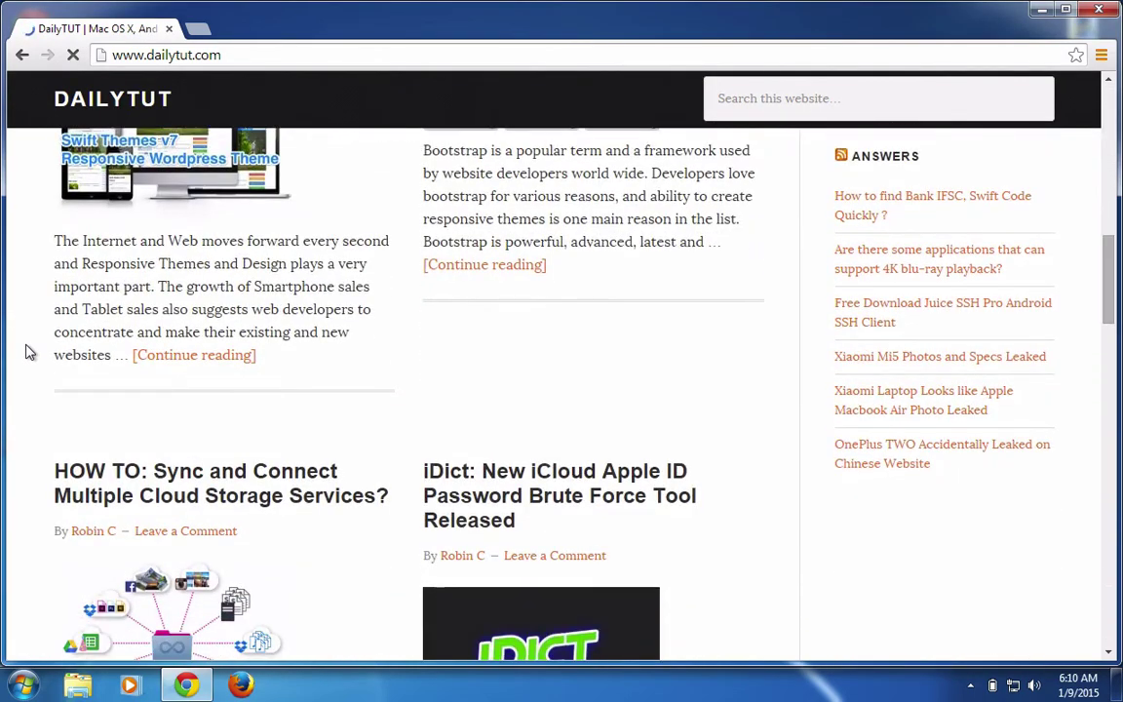
pyautogui.scroll(-10, 28, 351)
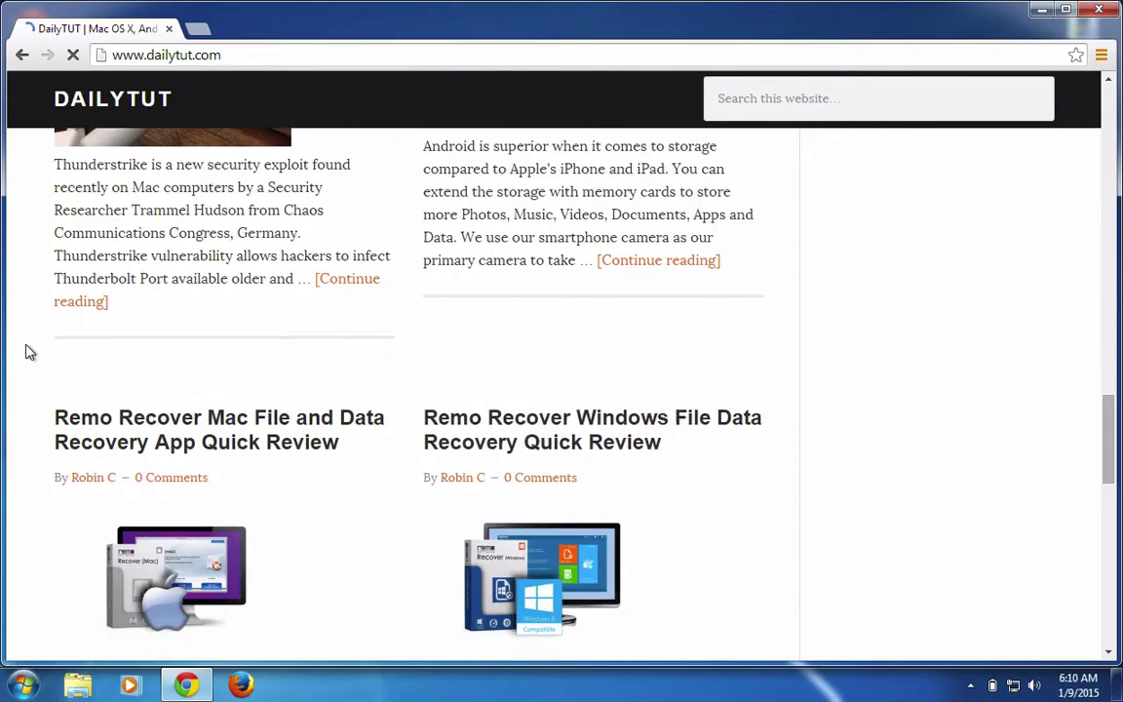
pyautogui.scroll(-10, 28, 351)
pyautogui.scroll(6, 27, 351)
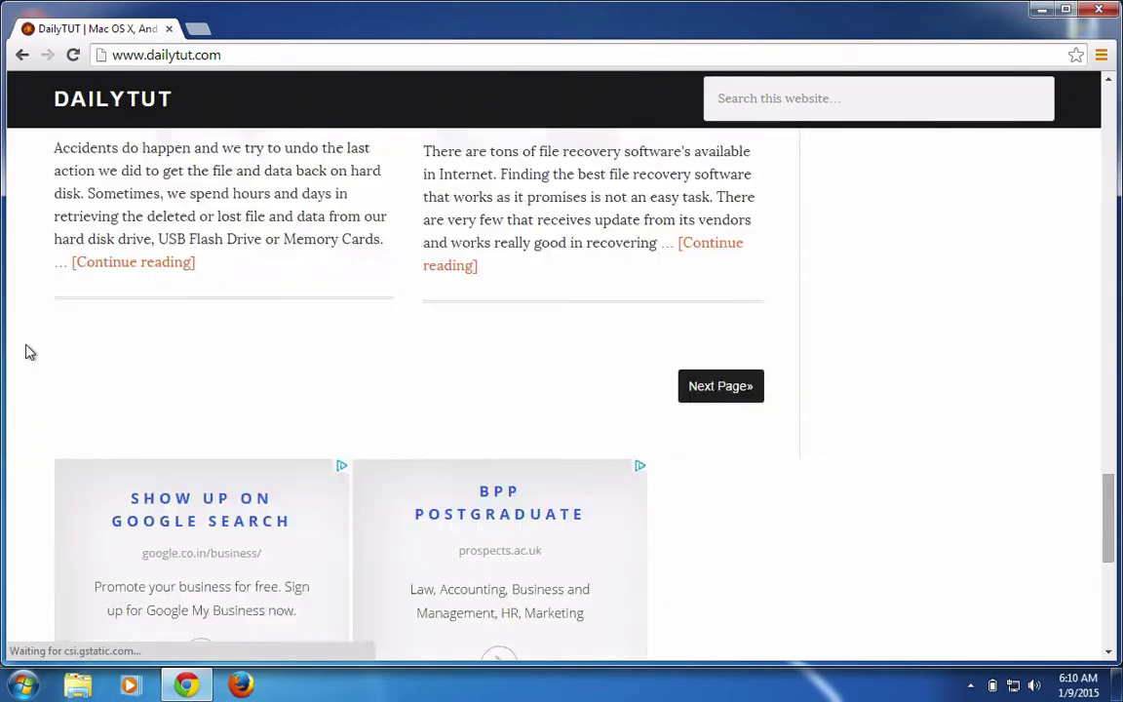
pyautogui.scroll(15, 29, 352)
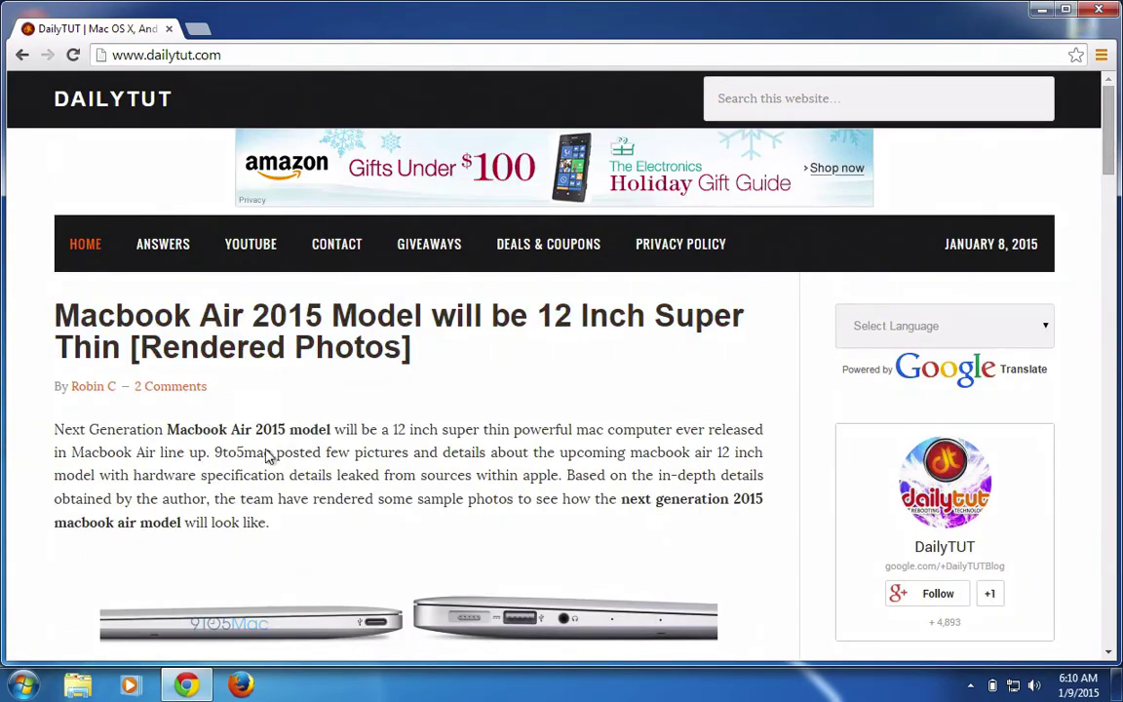
# Open the Macbook Air 2015 article and scroll down through it.
pyautogui.click(249, 350)
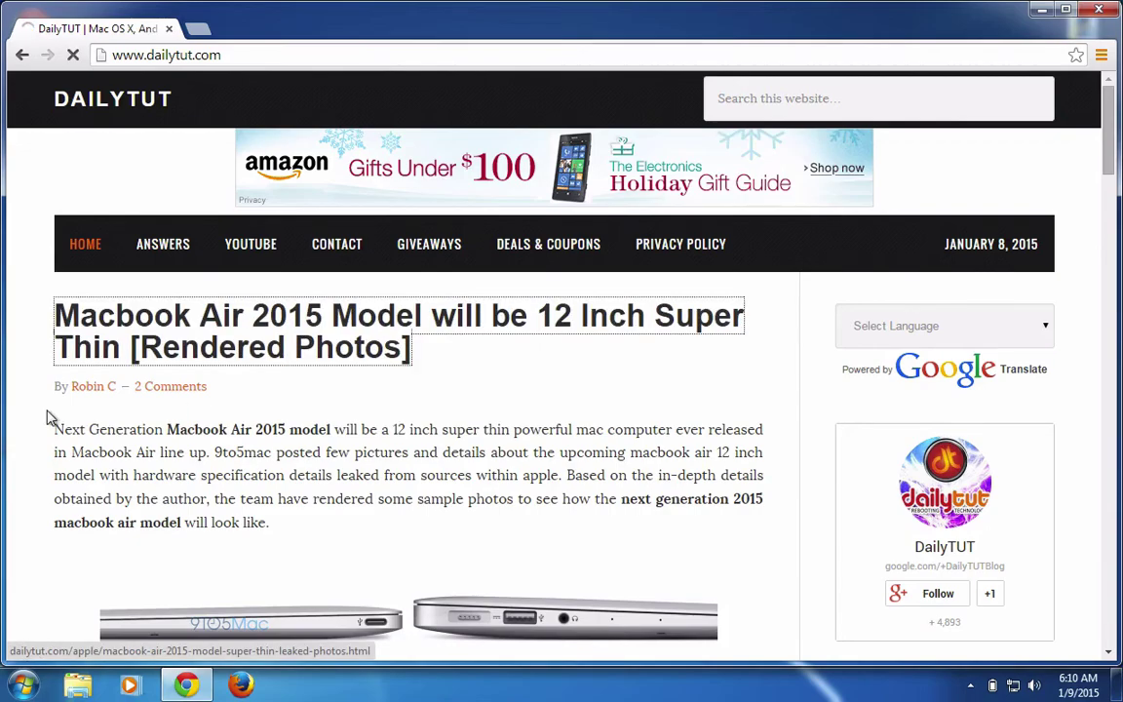
pyautogui.scroll(-7, 49, 419)
pyautogui.scroll(-1, 49, 420)
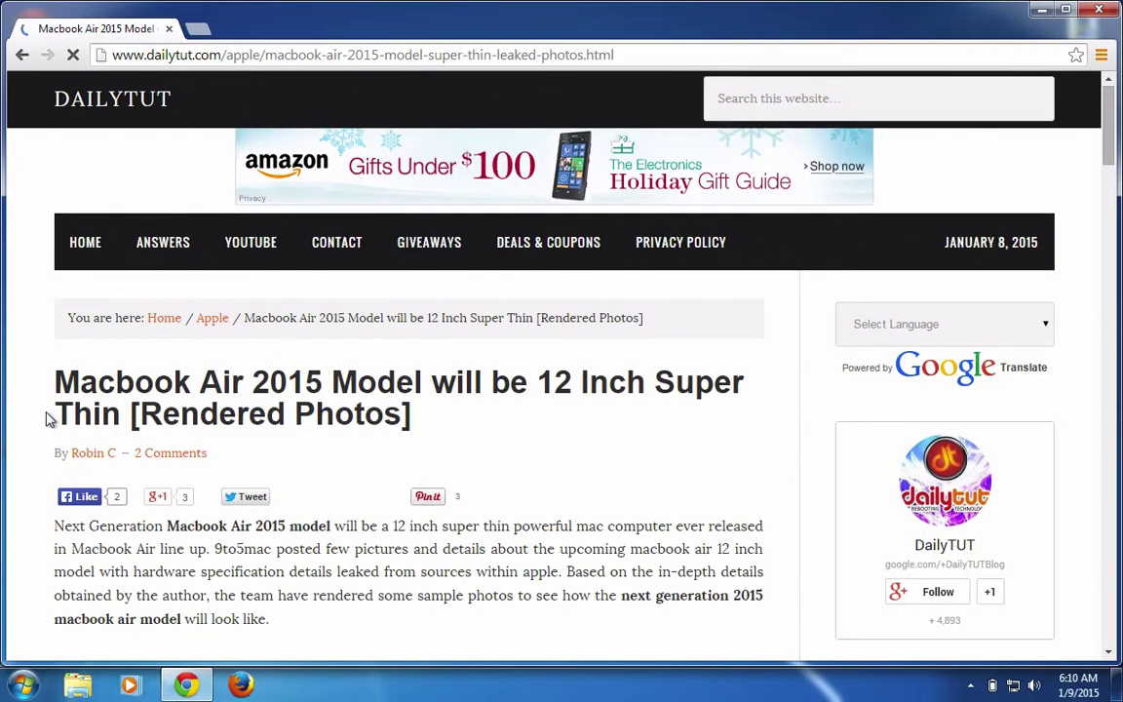
pyautogui.scroll(-10, 48, 420)
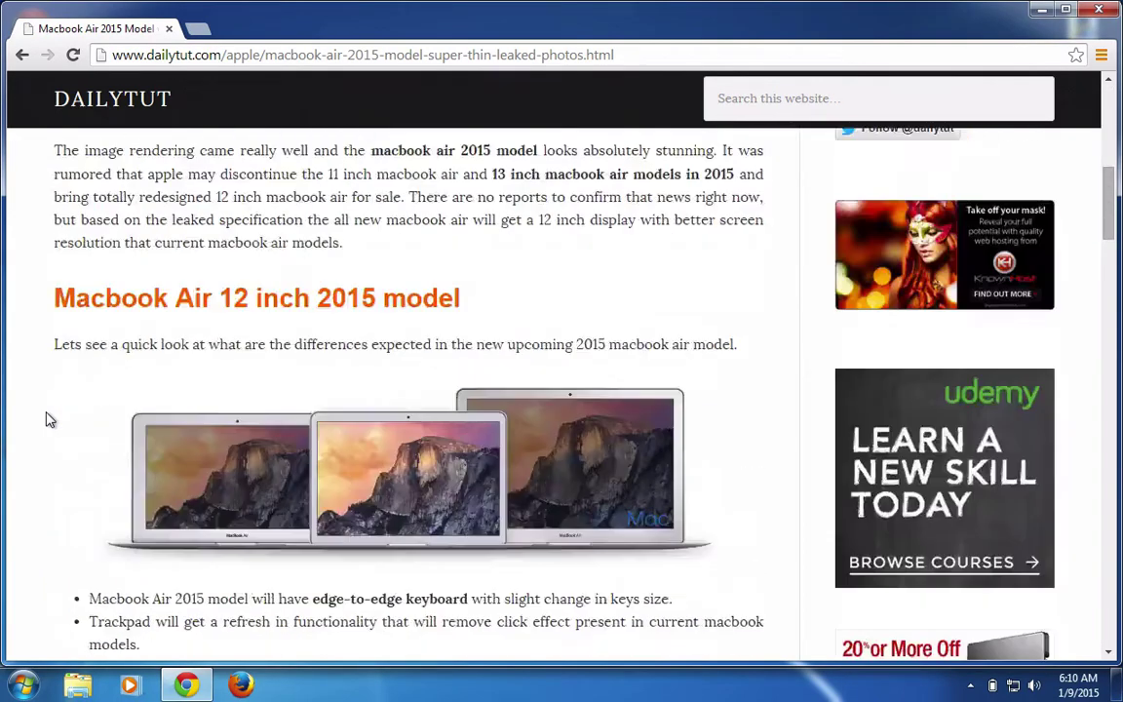
# Flip briefly to the Mac desktop and back, then maximize and restore the Chrome window.
pyautogui.hotkey('ctrl', 'Left')
pyautogui.hotkey('ctrl', 'Right')
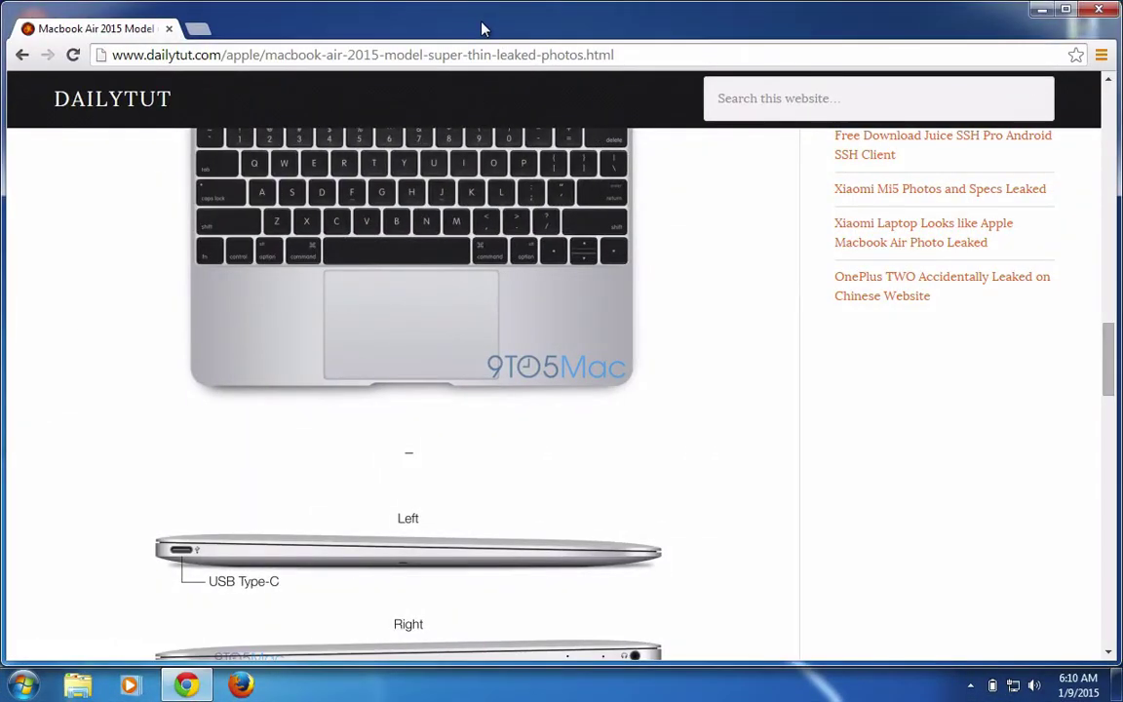
pyautogui.doubleClick(437, 26)
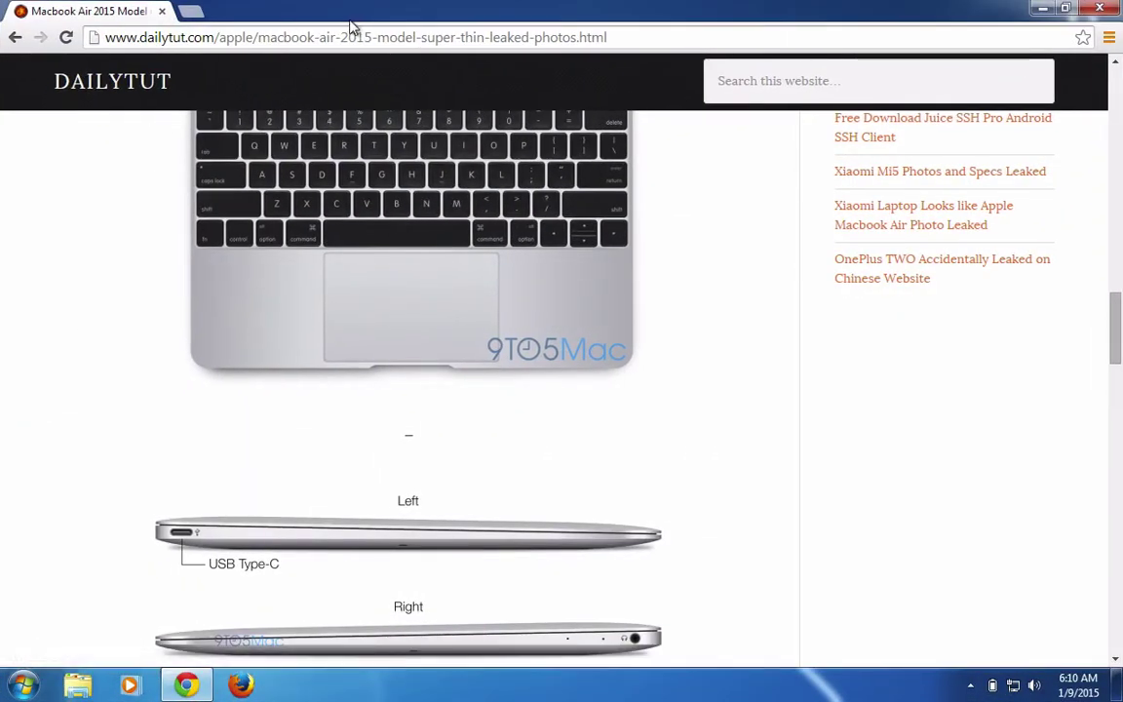
pyautogui.moveTo(351, 21); pyautogui.dragTo(4, 76)
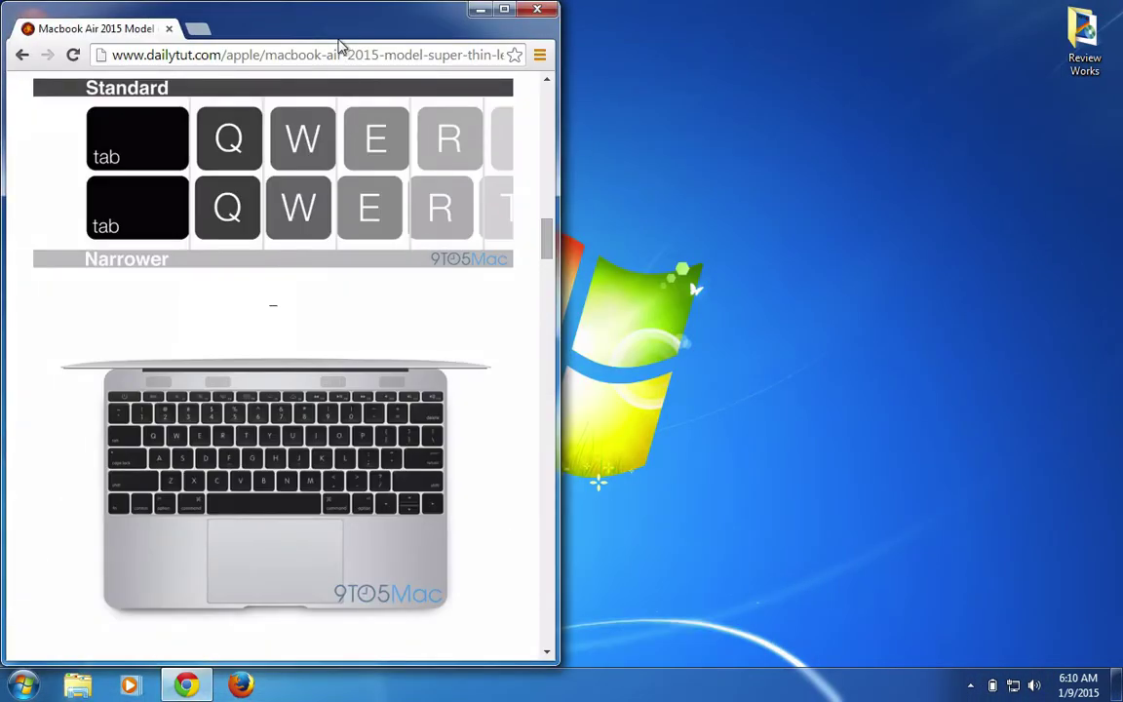
# Use Mission Control to return to Windows 7, close Chrome, and switch to the Mac desktop.
pyautogui.hotkey('ctrl', 'Up')
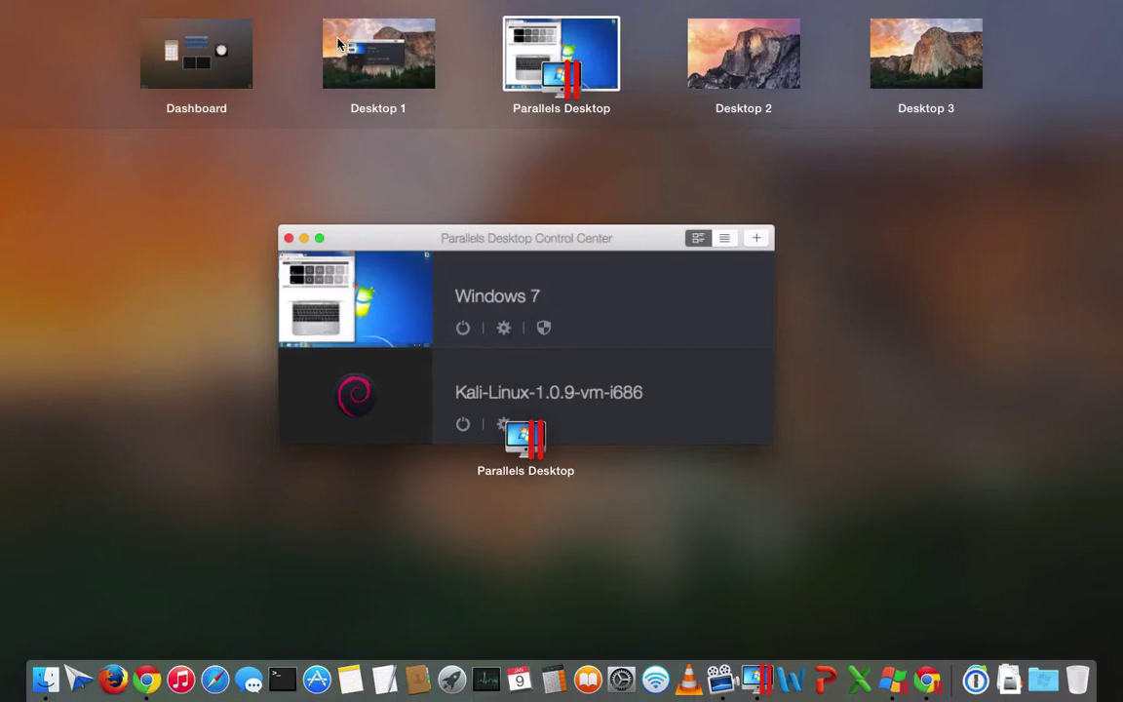
pyautogui.moveTo(499, 42); pyautogui.dragTo(547, 54)
pyautogui.click(547, 53)
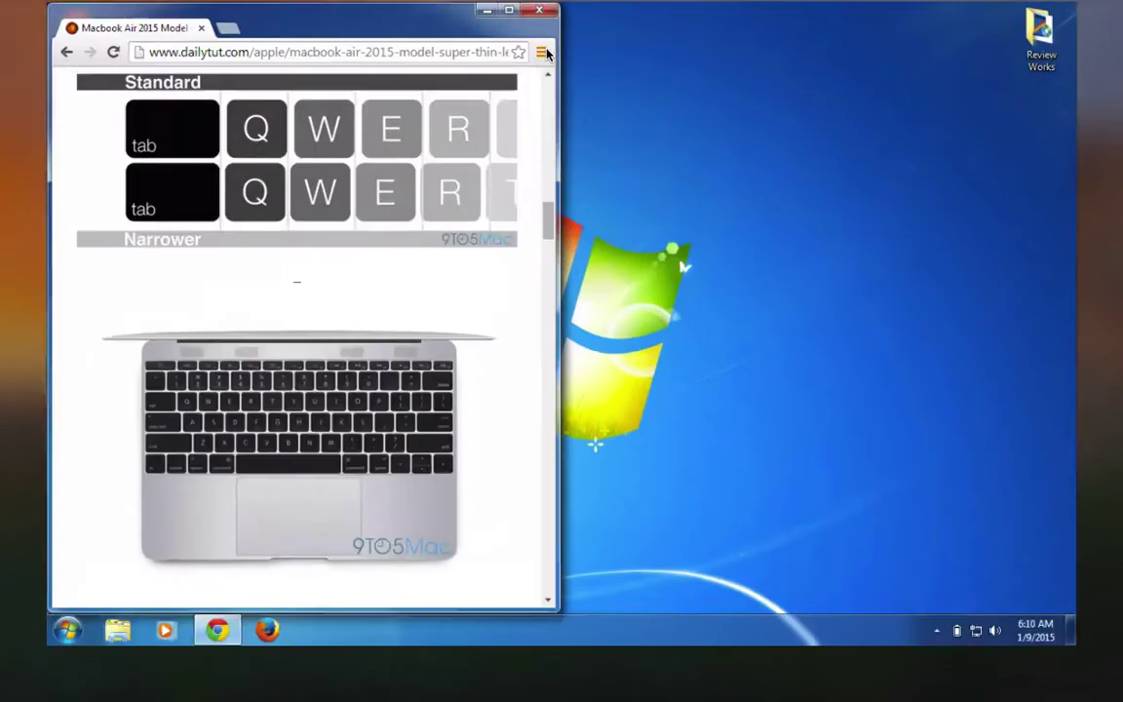
pyautogui.click(540, 12)
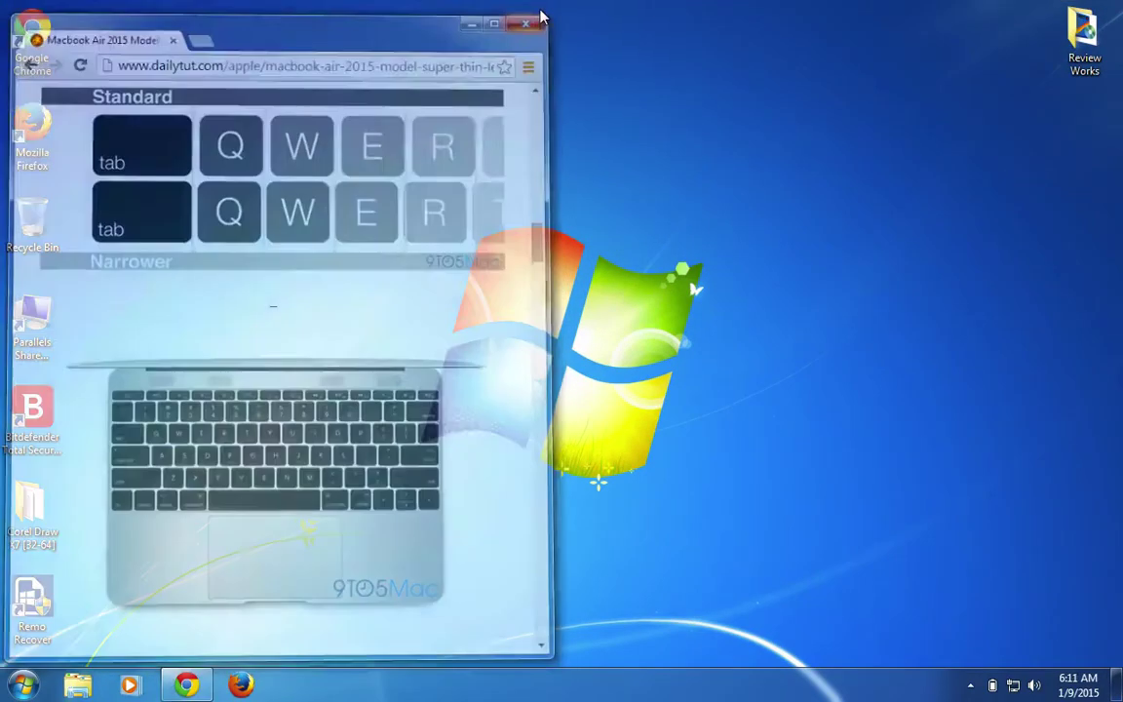
pyautogui.hotkey('ctrl', 'Left')
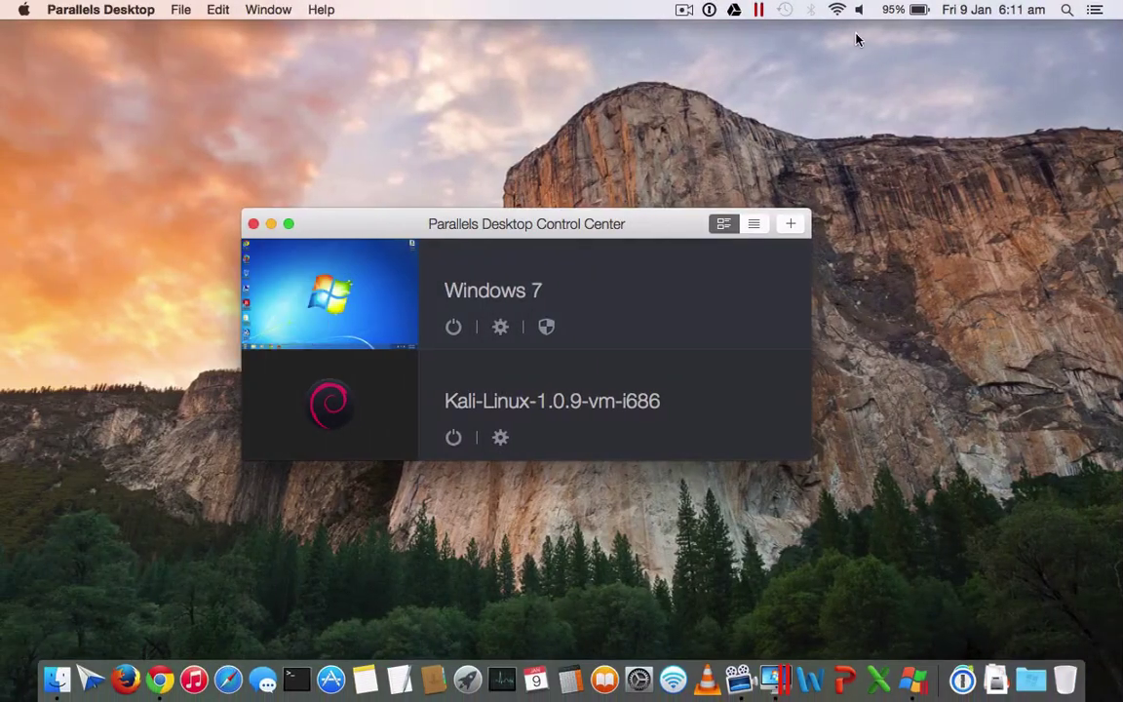
# Glance at the Parallels menu-bar commands, then shut down Windows 7 from its Start menu.
pyautogui.click(766, 10)
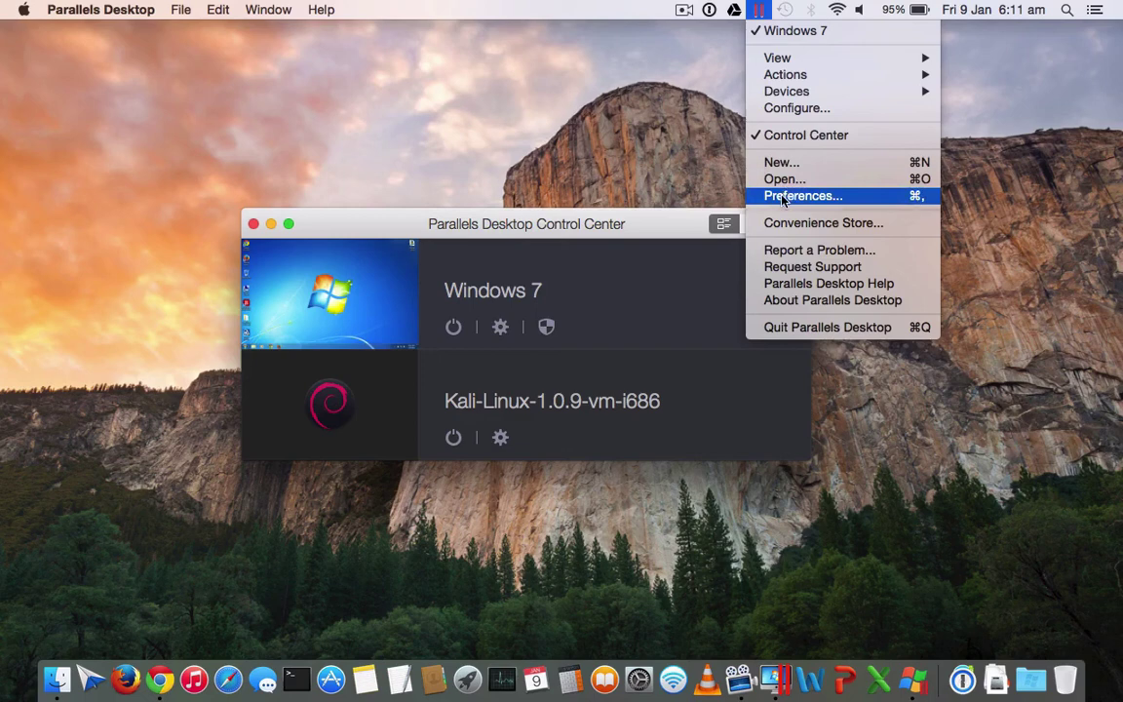
pyautogui.click(654, 151)
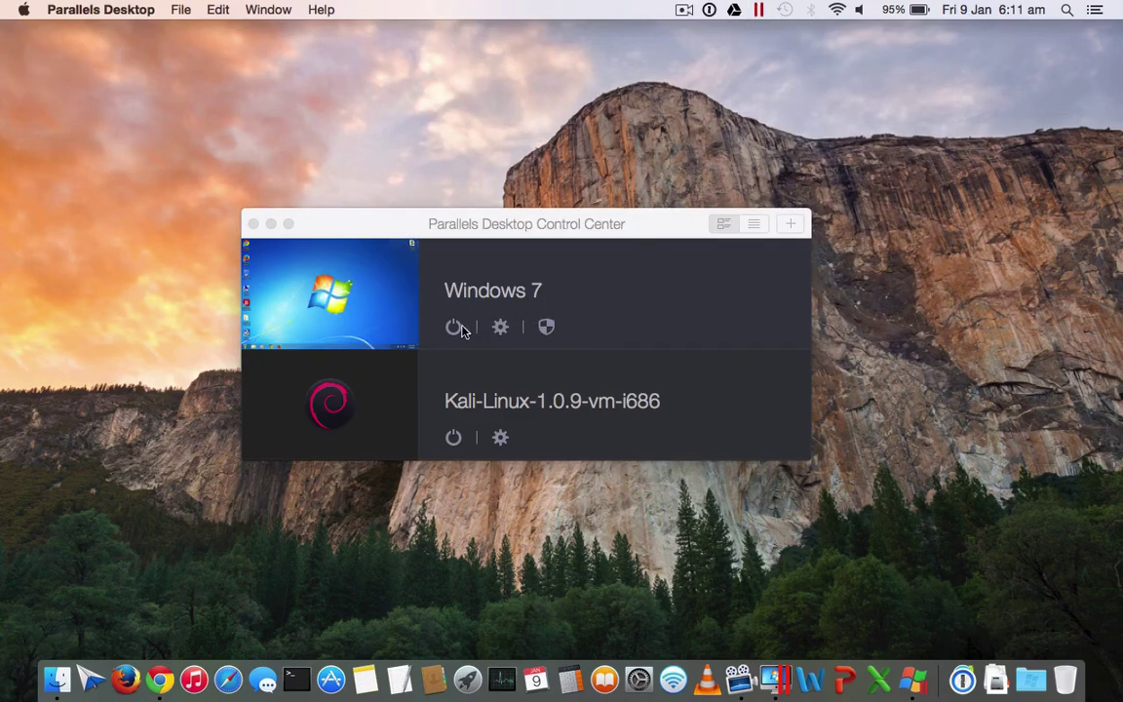
pyautogui.hotkey('ctrl', 'Right')
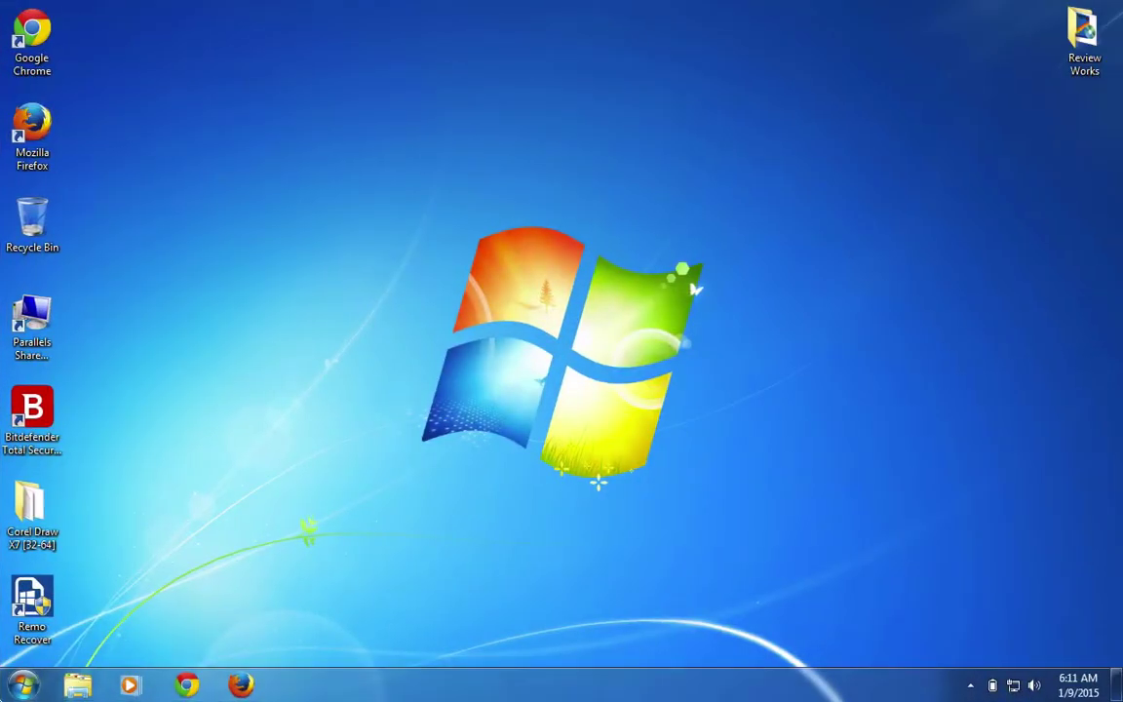
pyautogui.click(19, 686)
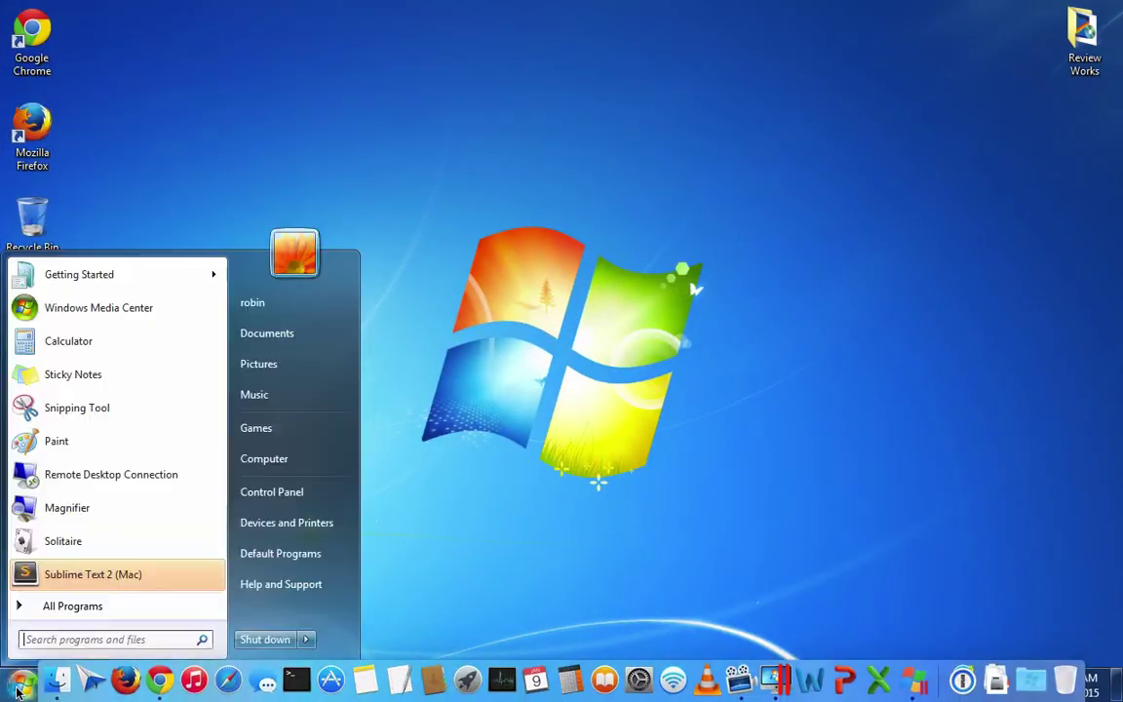
pyautogui.click(266, 639)
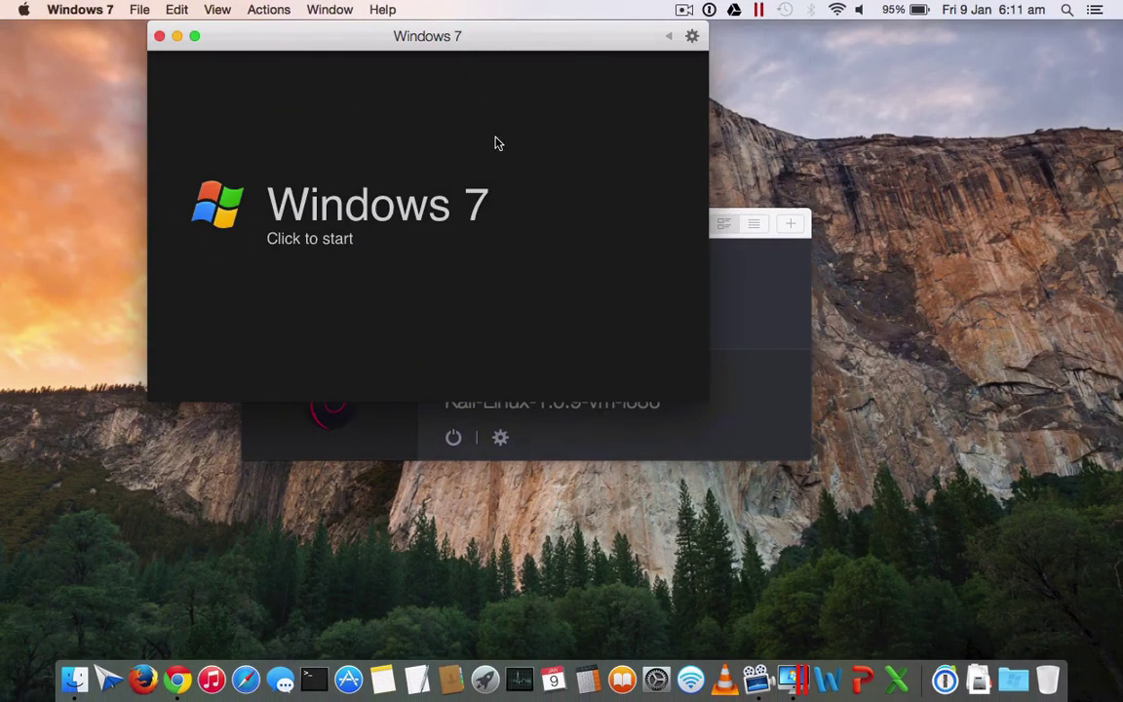
# Close the stopped Windows 7 window, then view and close the Kali-Linux machine's Options.
pyautogui.click(159, 37)
pyautogui.moveTo(332, 406)
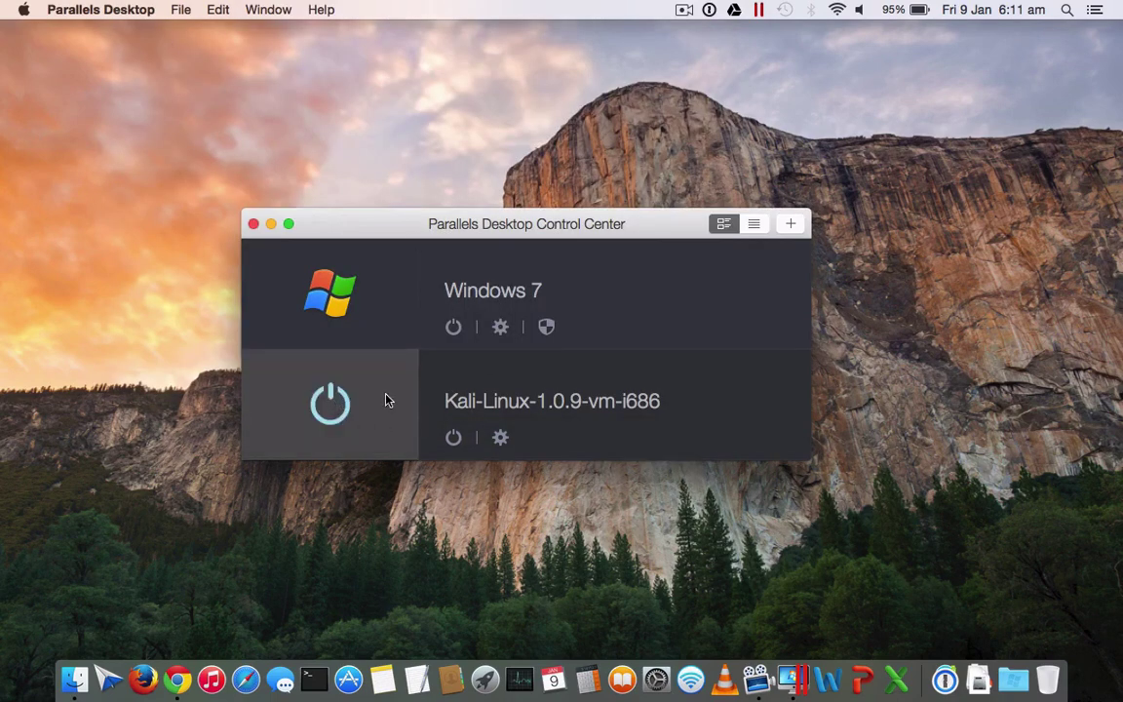
pyautogui.click(500, 439)
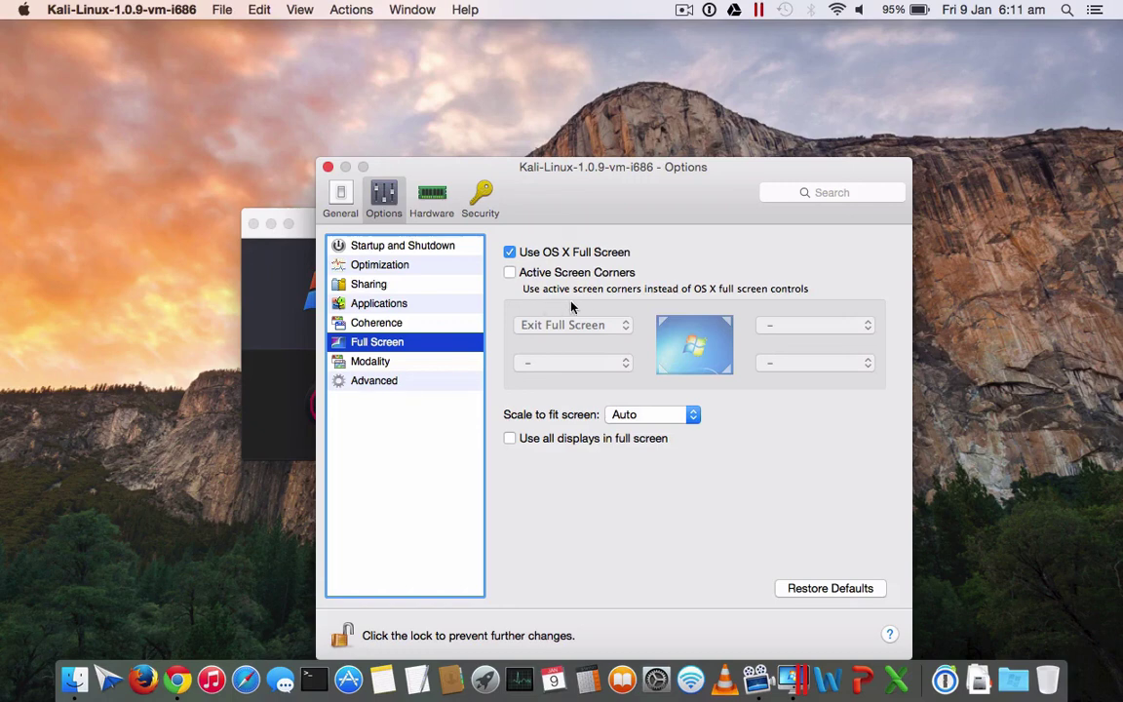
pyautogui.click(328, 167)
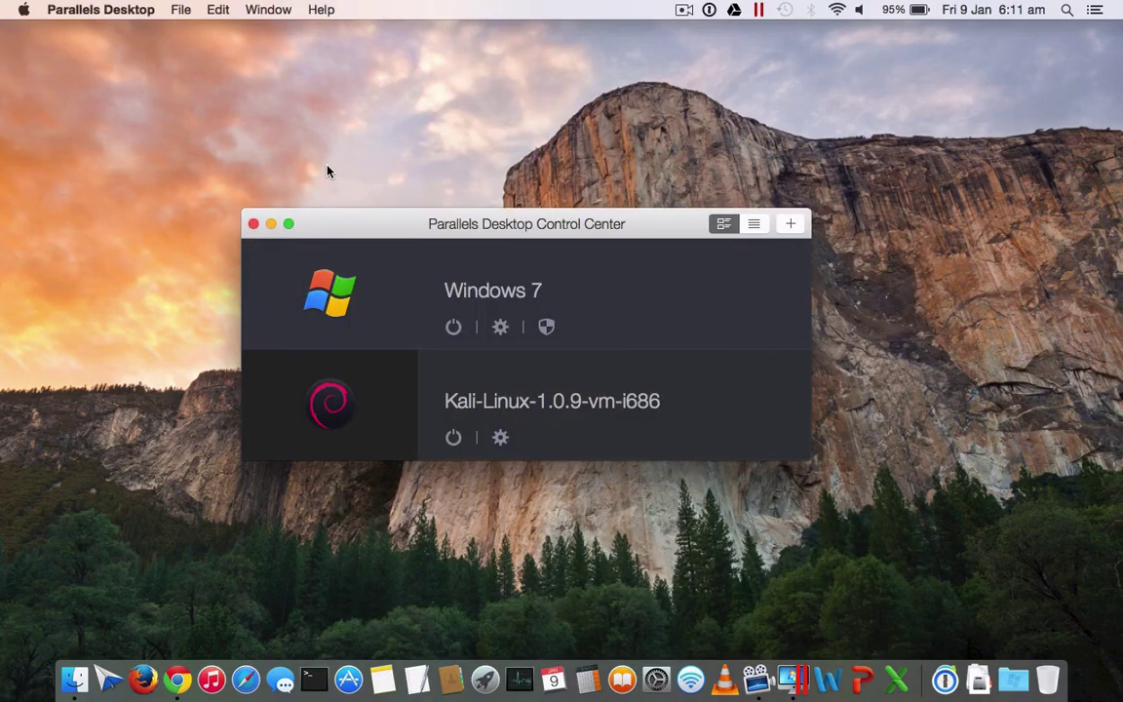